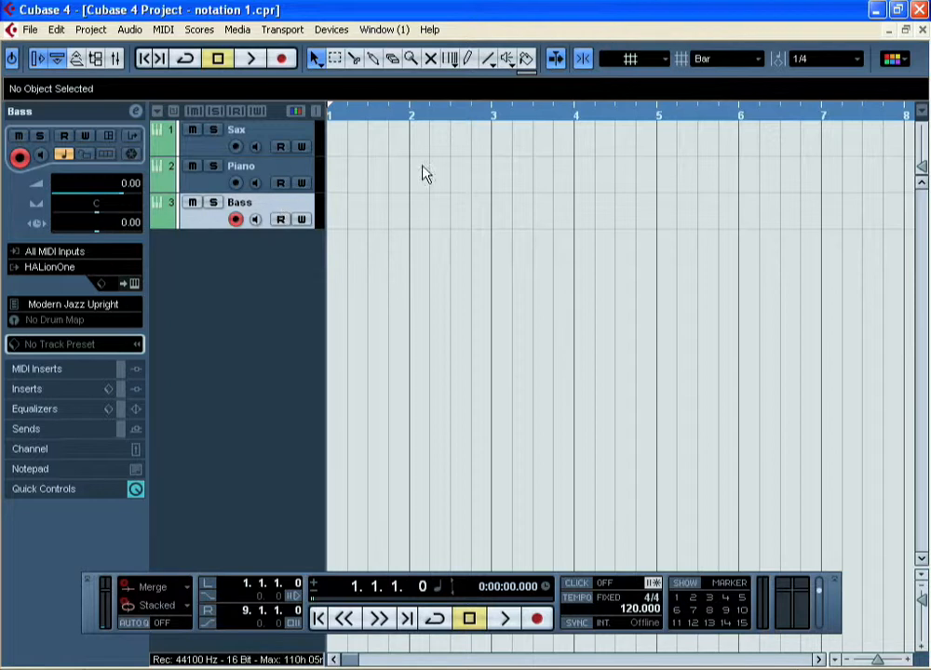
Step: Draw an empty four-bar part on the Bass track from bar 1 to bar 5 and open it in the score editor
left_click(468, 58)
left_click_drag(329, 219, 642, 222)
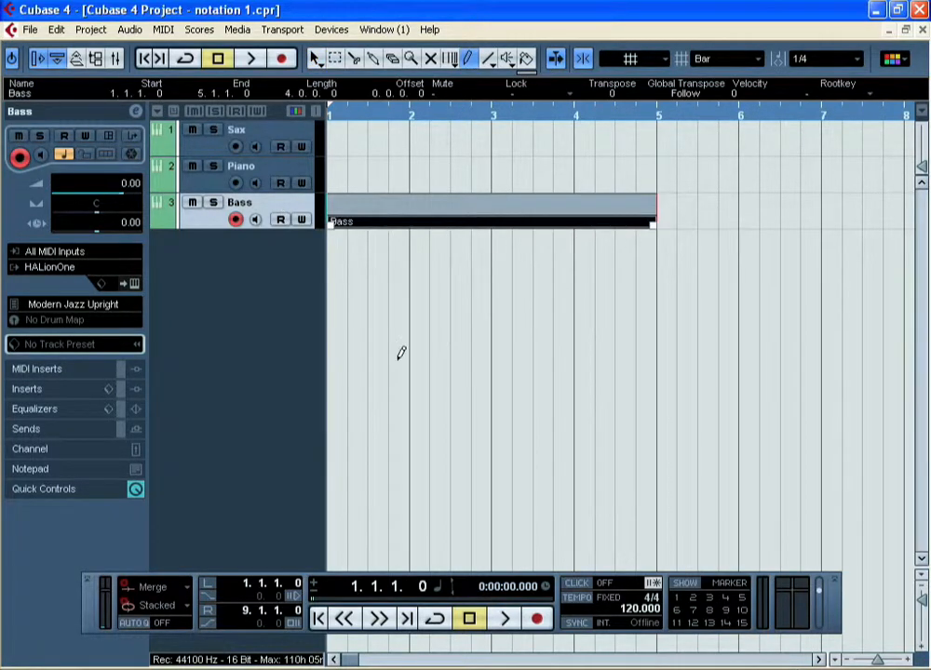
left_click(315, 58)
left_click(198, 29)
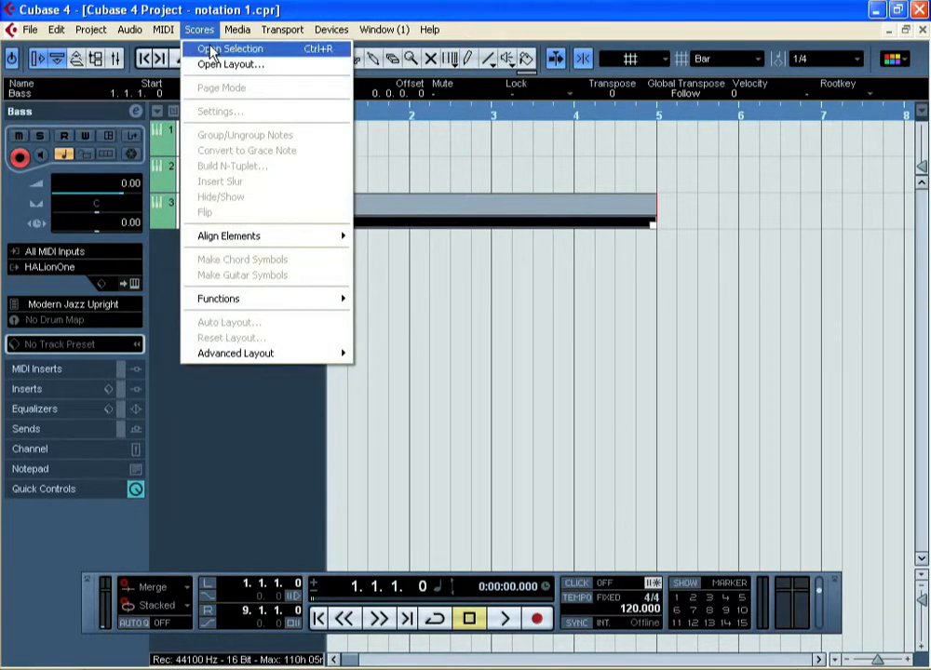
left_click(212, 51)
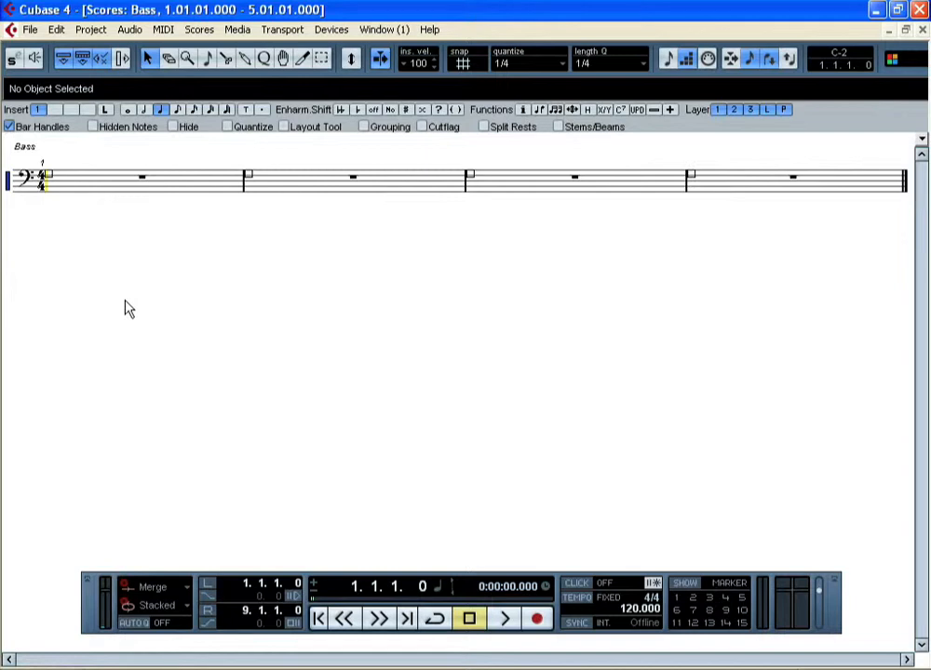
Step: Insert four quarter notes, D2, E2, F2 and G2, on beats 1 to 4 of the first bar of the Bass score
left_click(210, 61)
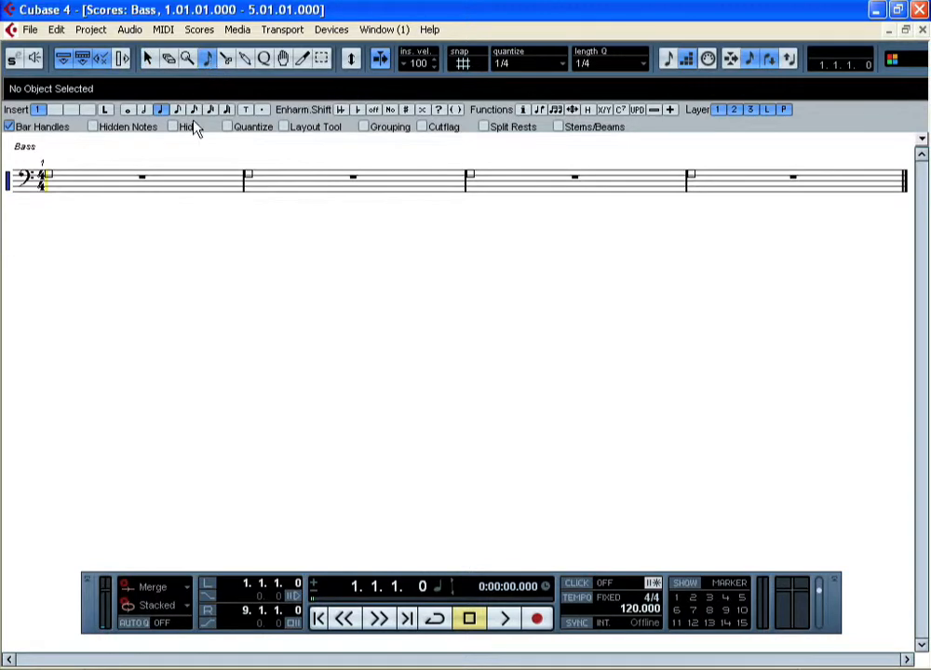
left_click(144, 110)
left_click(161, 110)
left_click(44, 177)
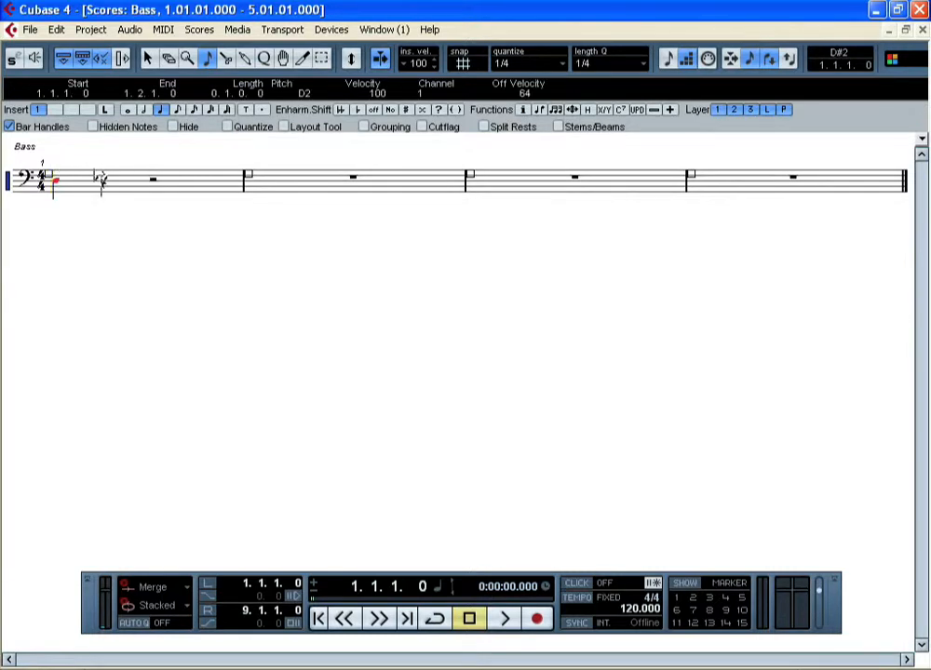
left_click(103, 178)
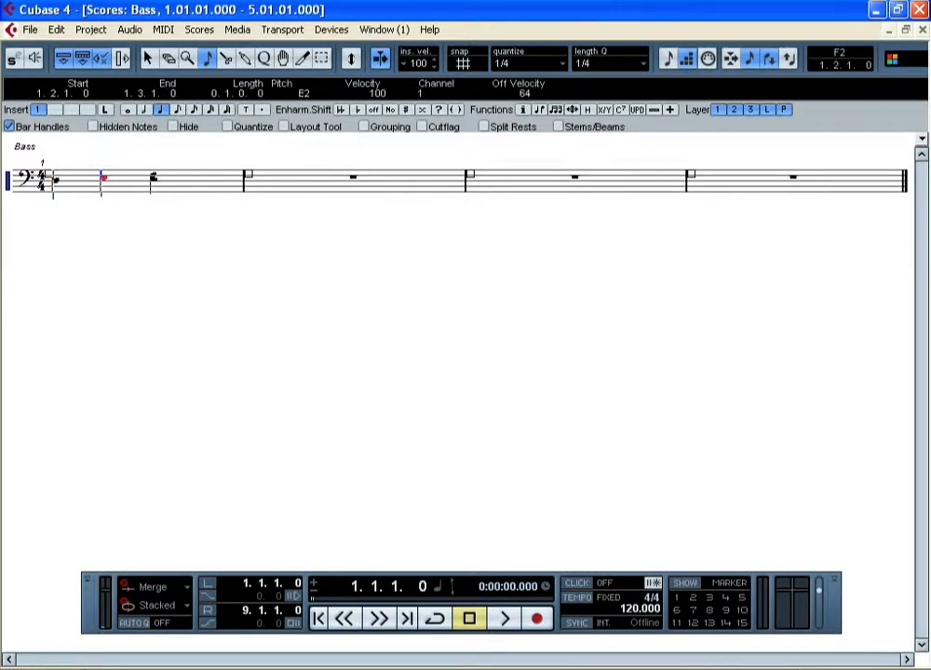
left_click(150, 177)
left_click(196, 175)
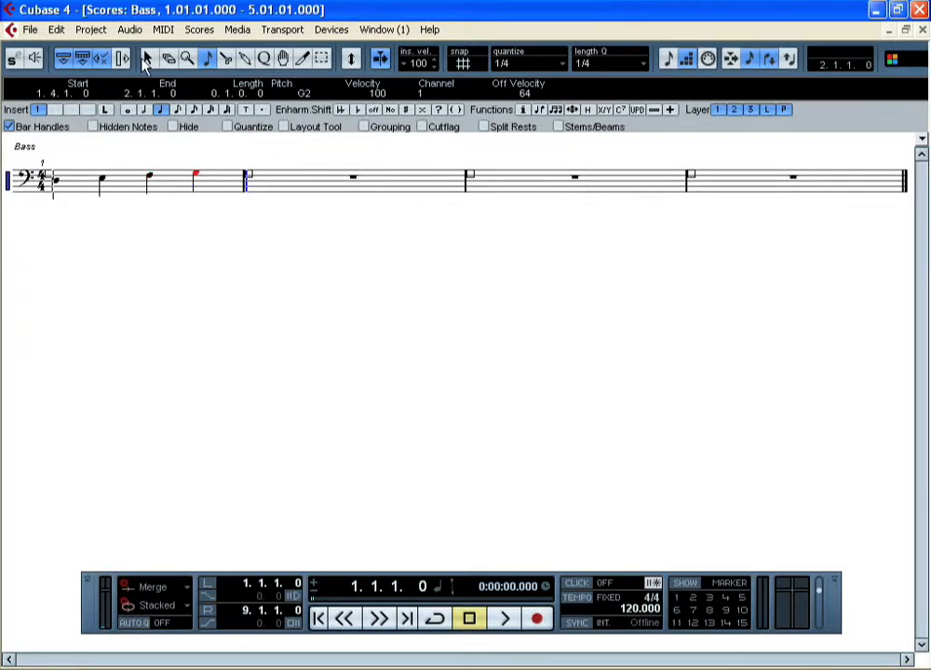
Step: Change the pitch of the fourth note in the first bar to F#2
left_click(147, 59)
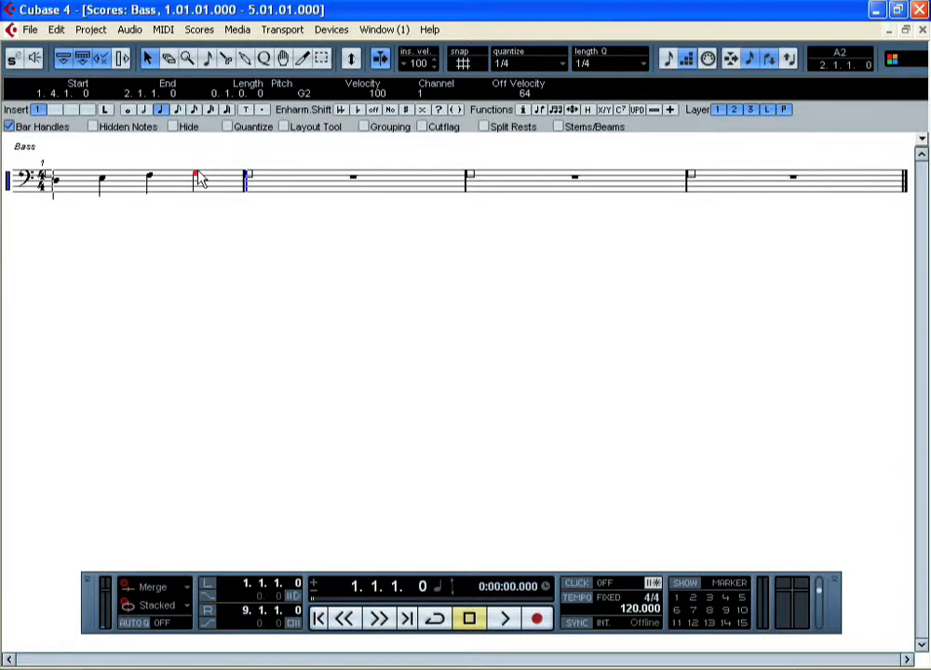
left_click(216, 250)
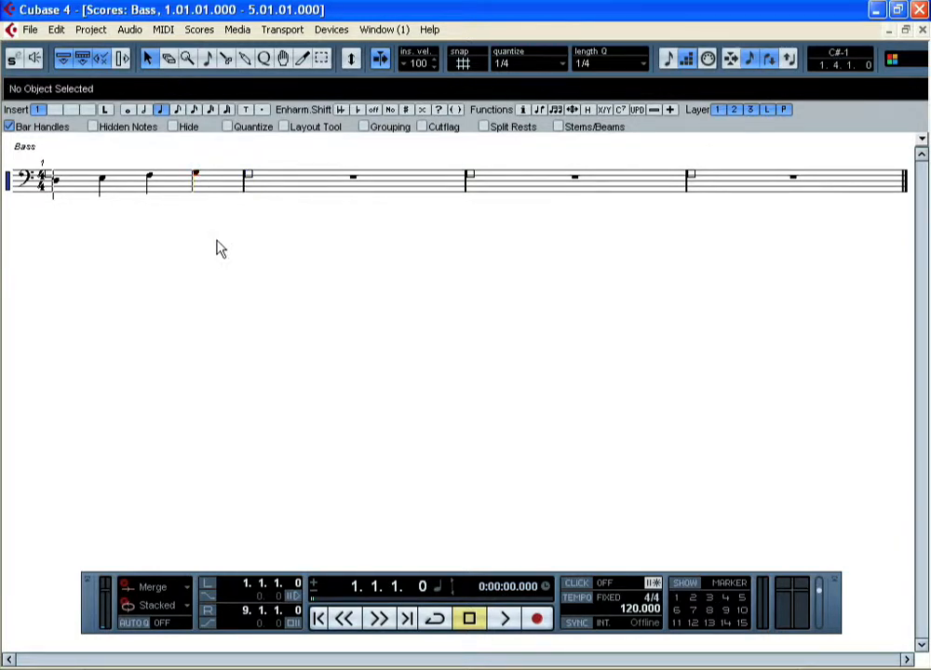
left_click(196, 175)
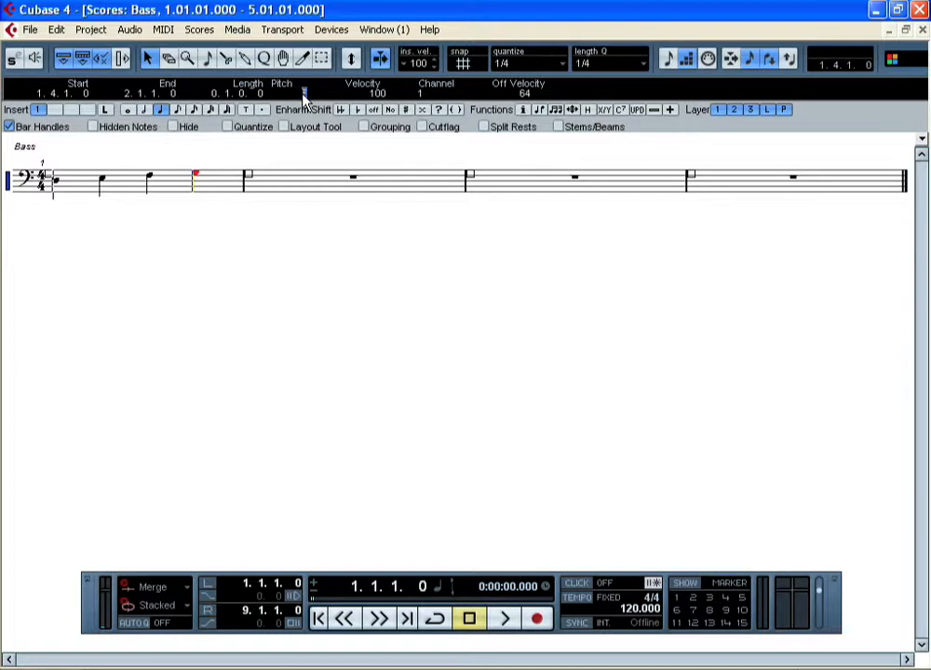
type("#2")
key("Return")
left_click(303, 95)
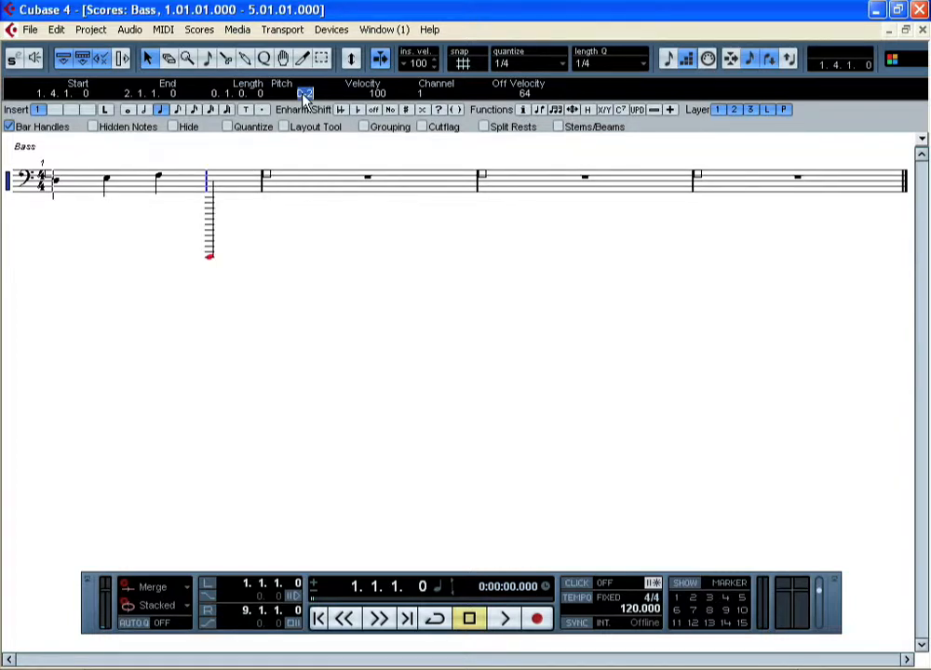
key("BackSpace")
type("F#2")
key("Return")
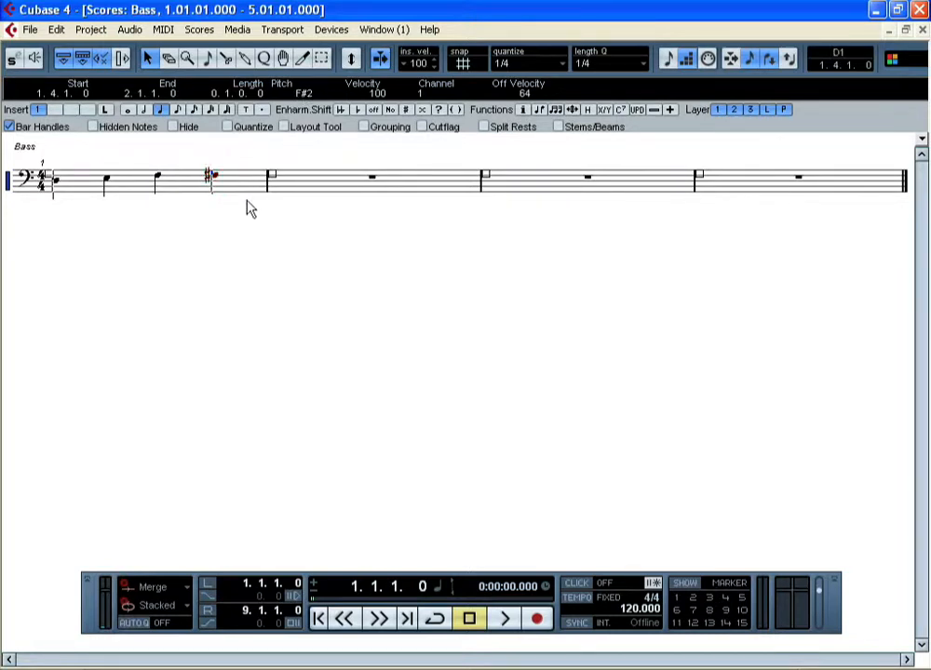
left_click(247, 202)
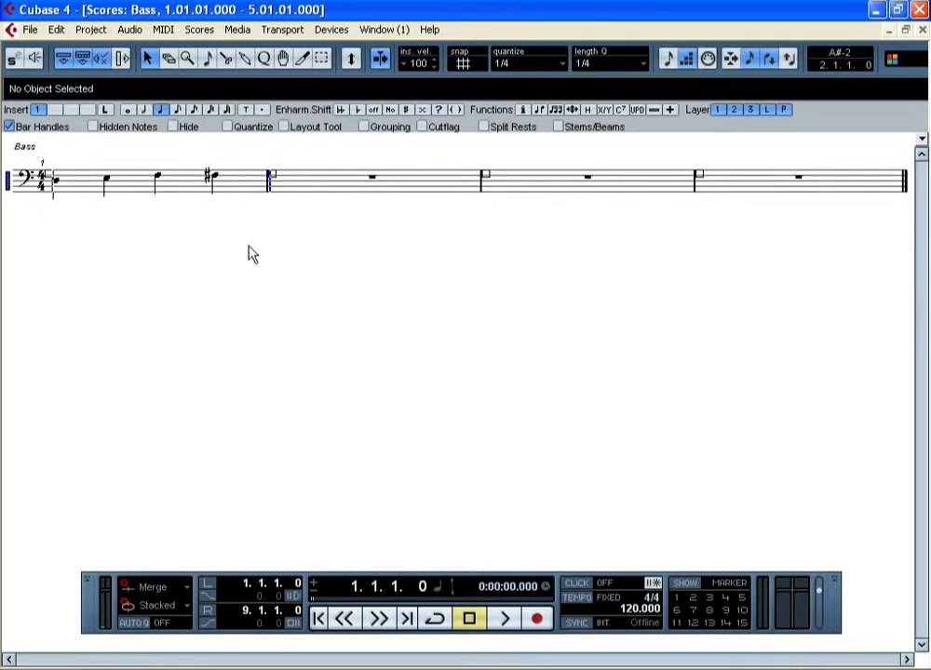
Step: Delete all four notes in the first bar of the Bass score
left_click_drag(248, 243, 55, 147)
key("Delete")
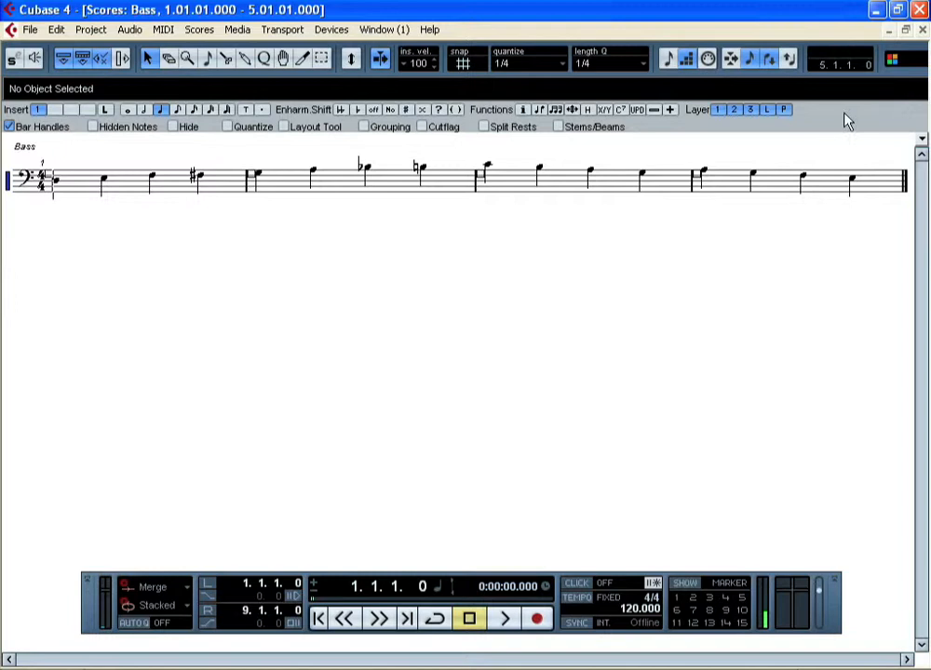
Step: Close the Bass score and duplicate the four-bar Bass part so the copy spans bars 5 to 9
left_click(923, 31)
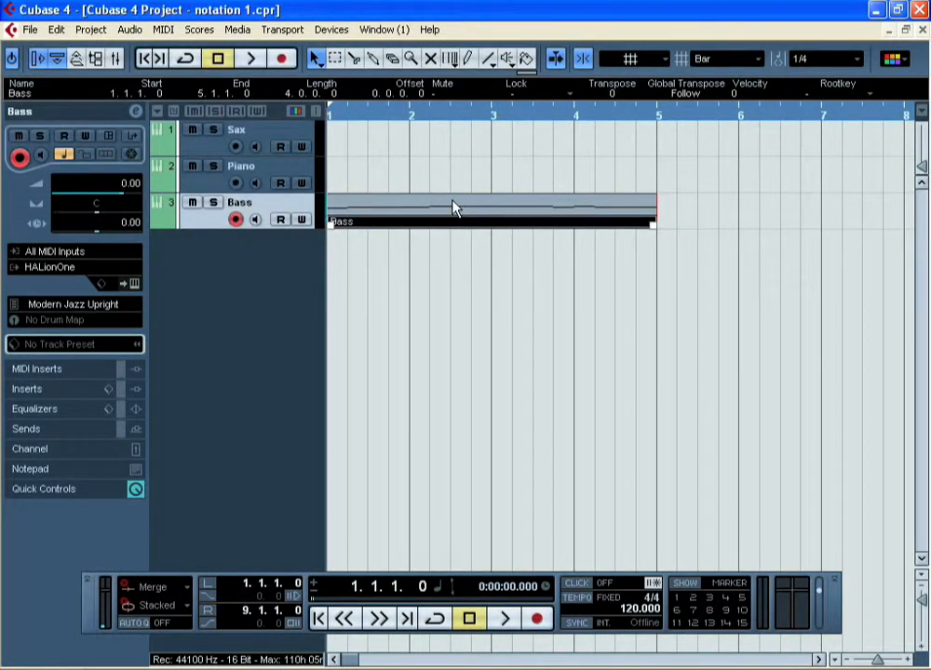
key("ctrl+d")
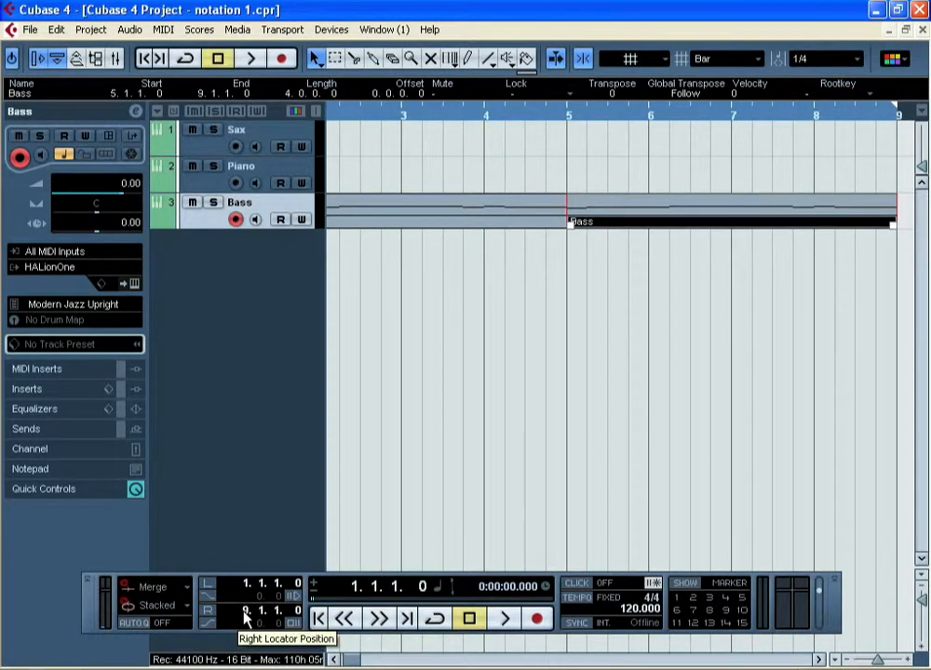
Step: Enable cycle mode and play back the bass line, stopping with the cursor returned to the start of the project
left_click(432, 621)
left_click(508, 628)
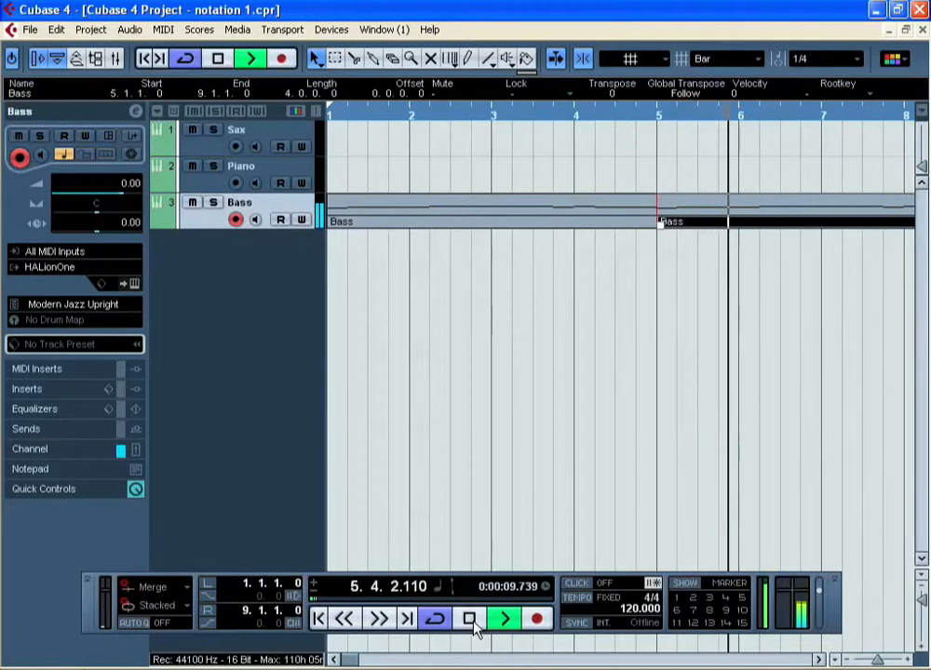
left_click(470, 619)
left_click(470, 620)
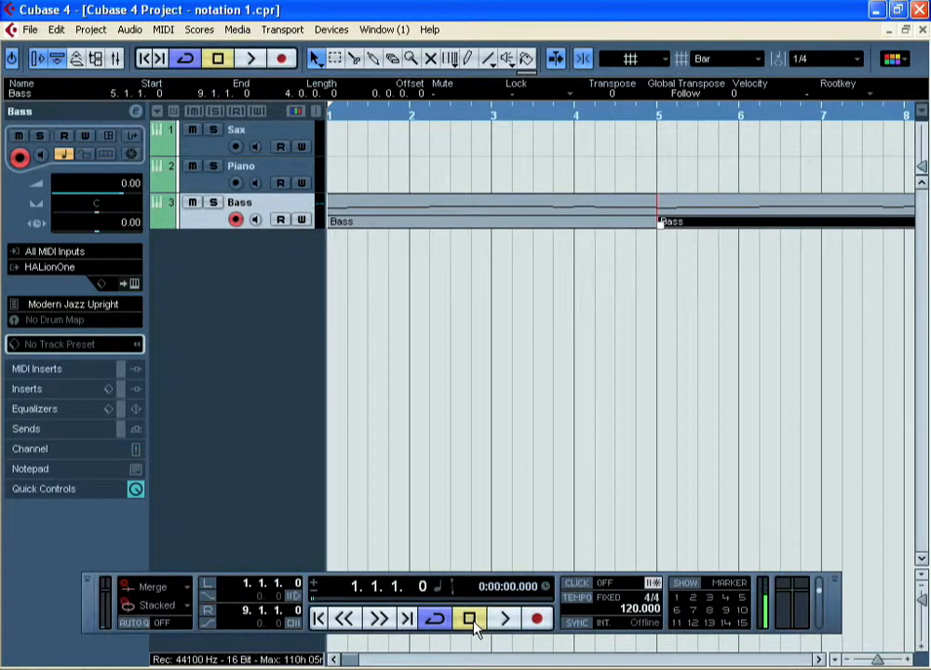
Step: Record a MIDI piano take on the Piano track over bars 1 to 9 with the metronome click on
left_click(296, 173)
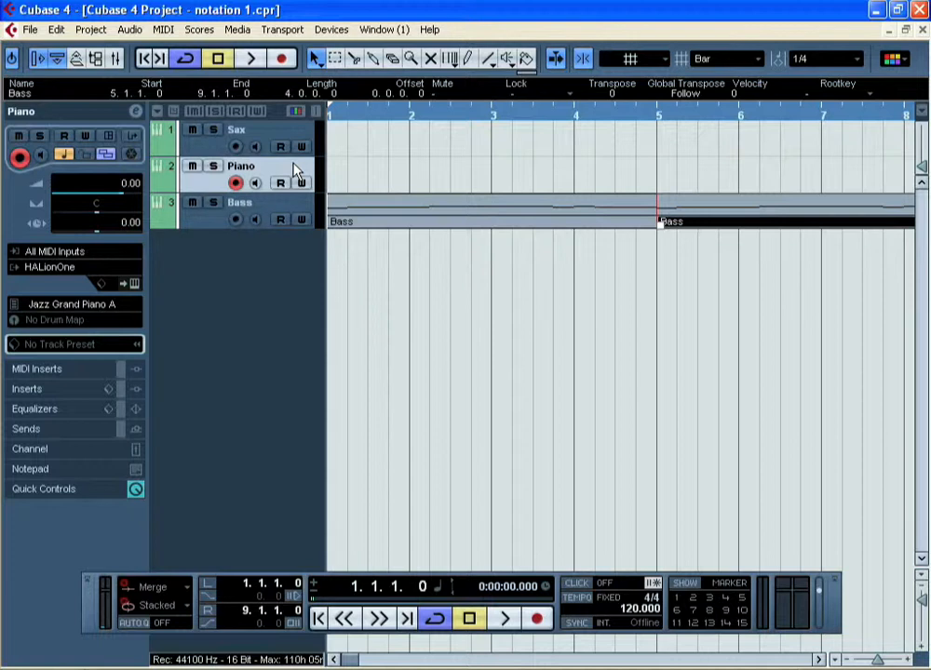
left_click(574, 584)
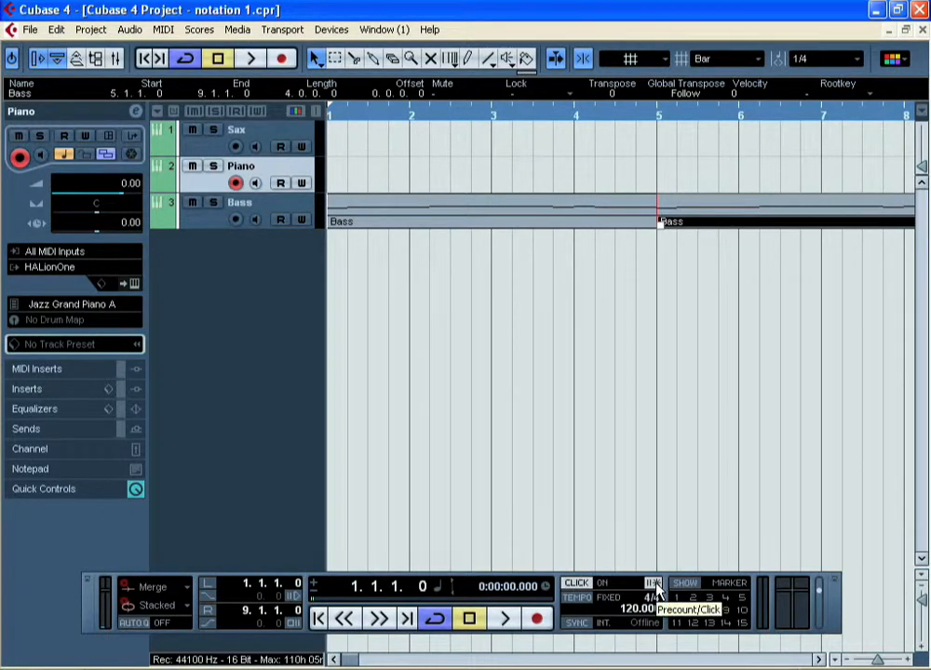
left_click(536, 619)
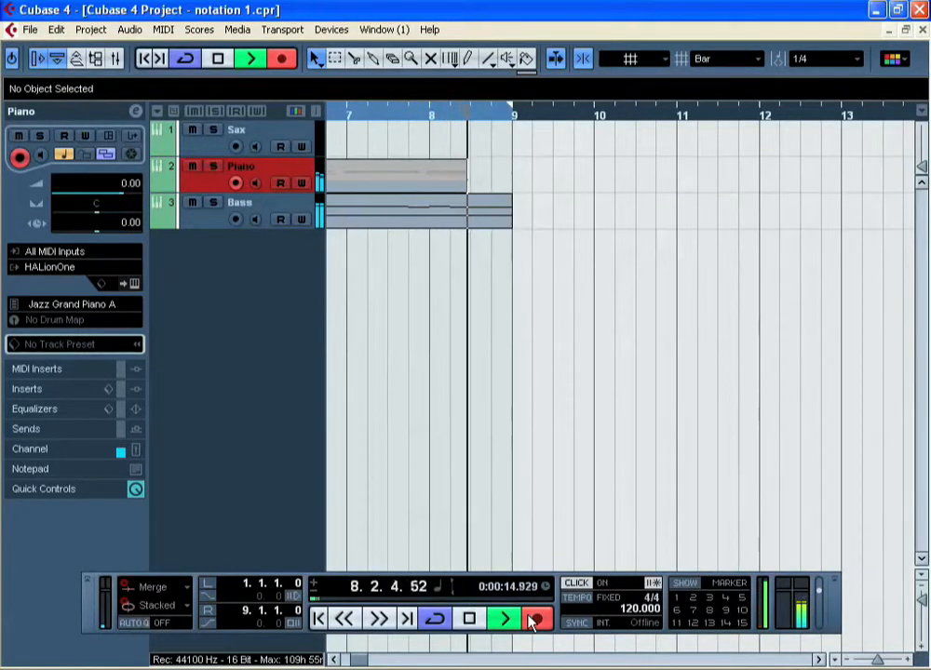
key("space")
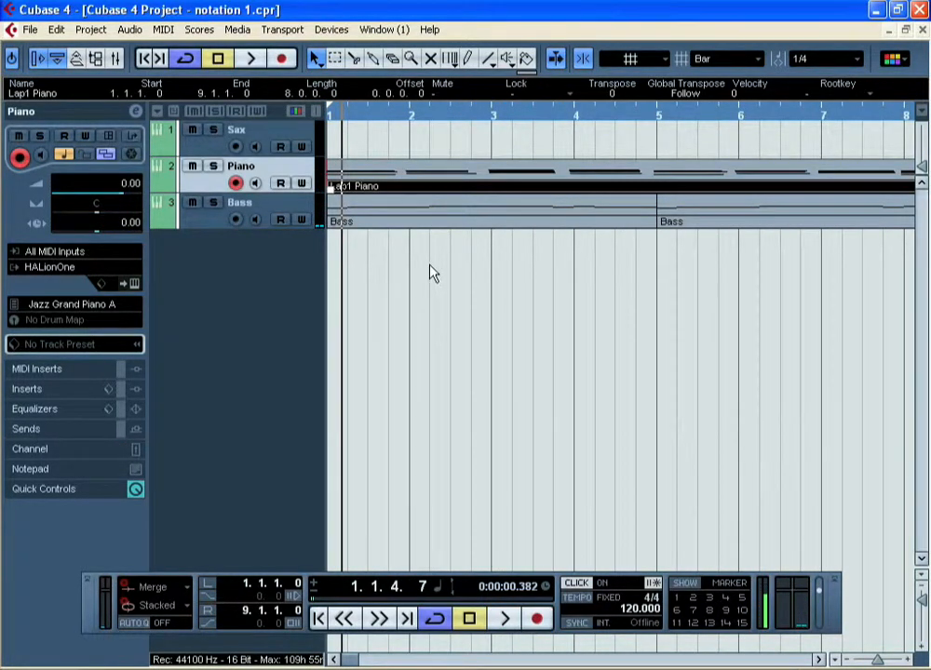
Step: Turn off the metronome click and play back the recorded piano together with the bass from the start
left_click(581, 584)
left_click(469, 620)
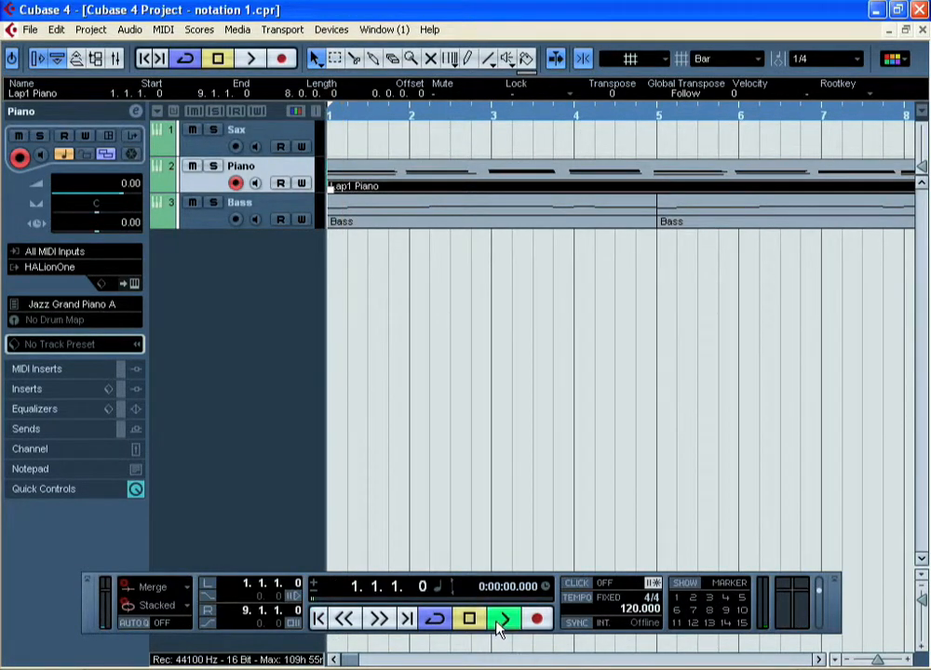
left_click(501, 621)
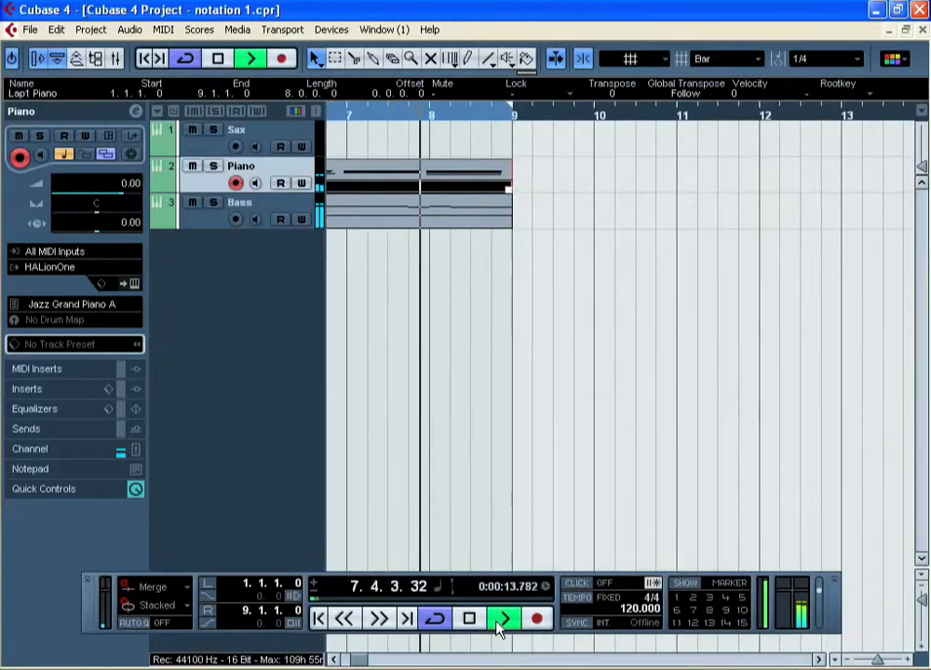
left_click(471, 618)
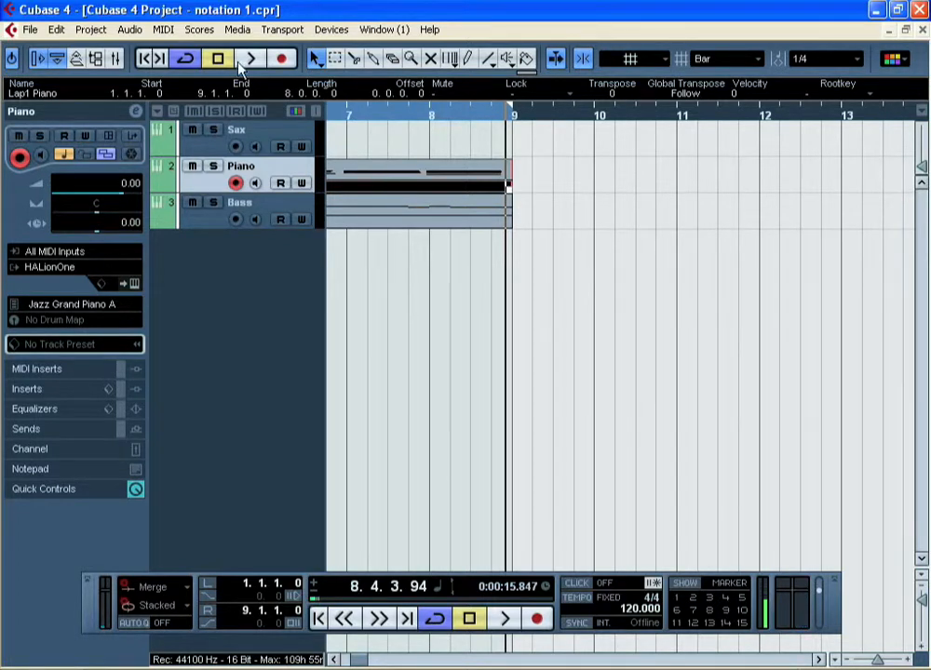
Step: Open the recorded Piano part in the score editor and return the project cursor to the start
left_click(198, 28)
left_click(216, 47)
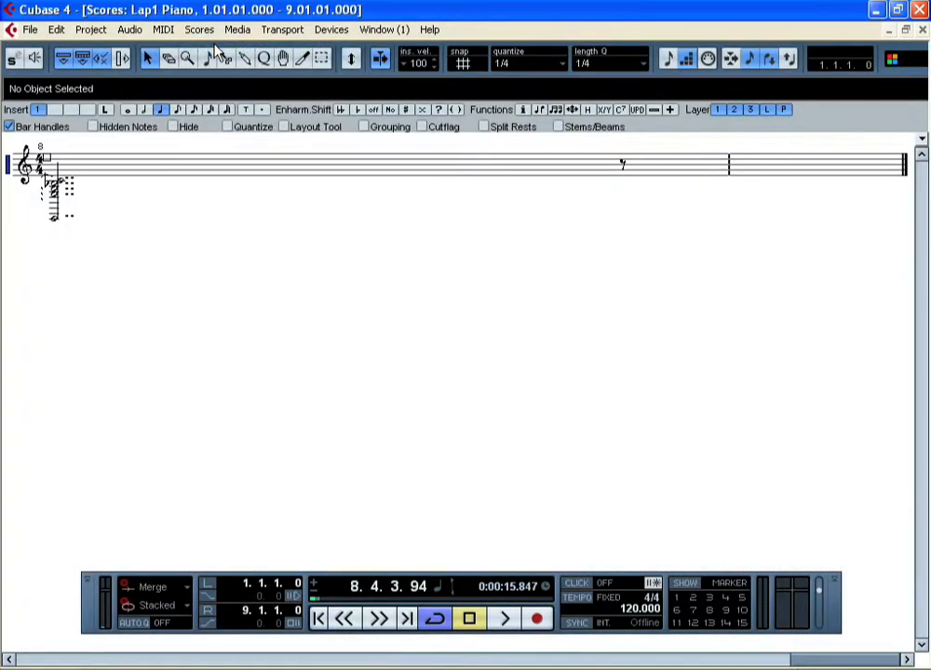
left_click(321, 623)
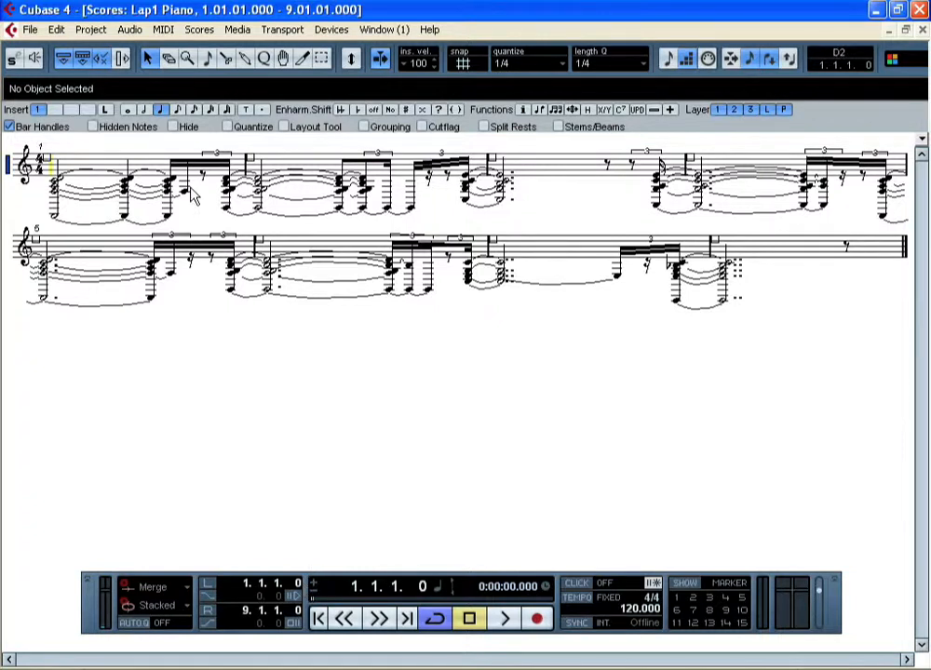
Step: In the Piano staff's score settings, set the display quantize to 8 for notes and 4 for rests, and apply it
left_click(200, 30)
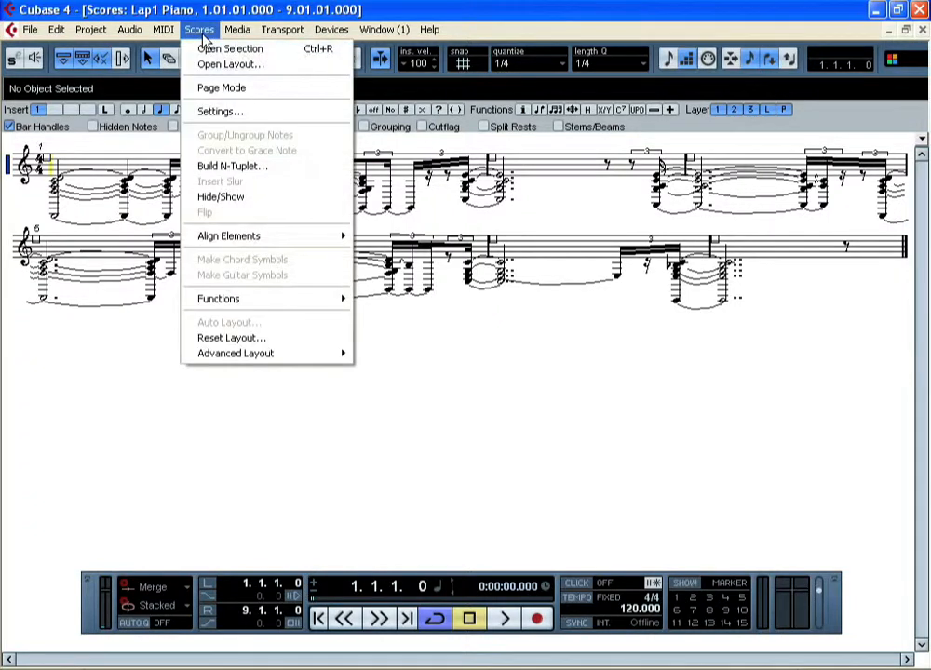
left_click(238, 113)
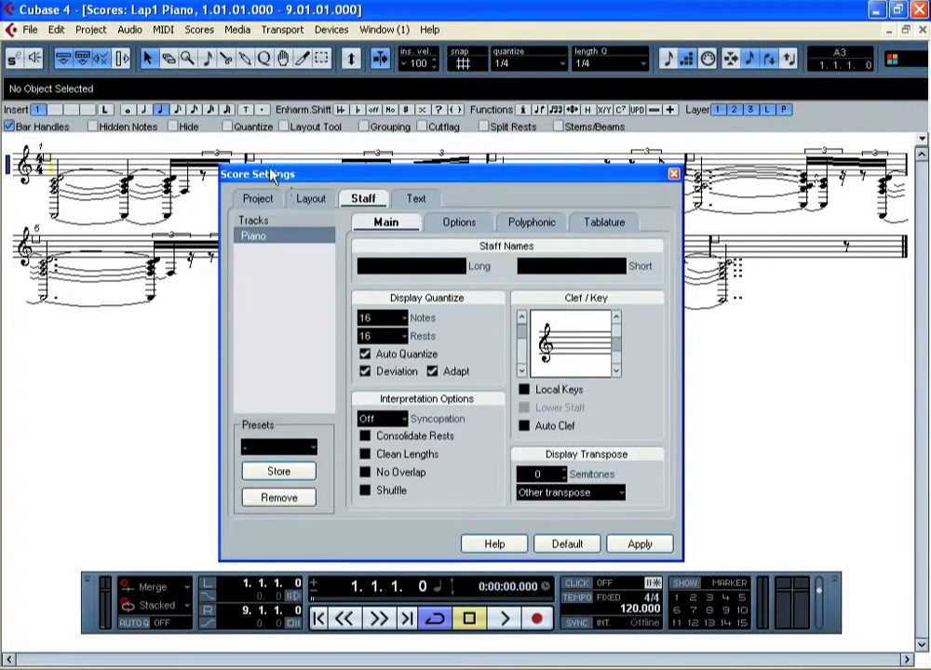
left_click_drag(402, 181, 403, 161)
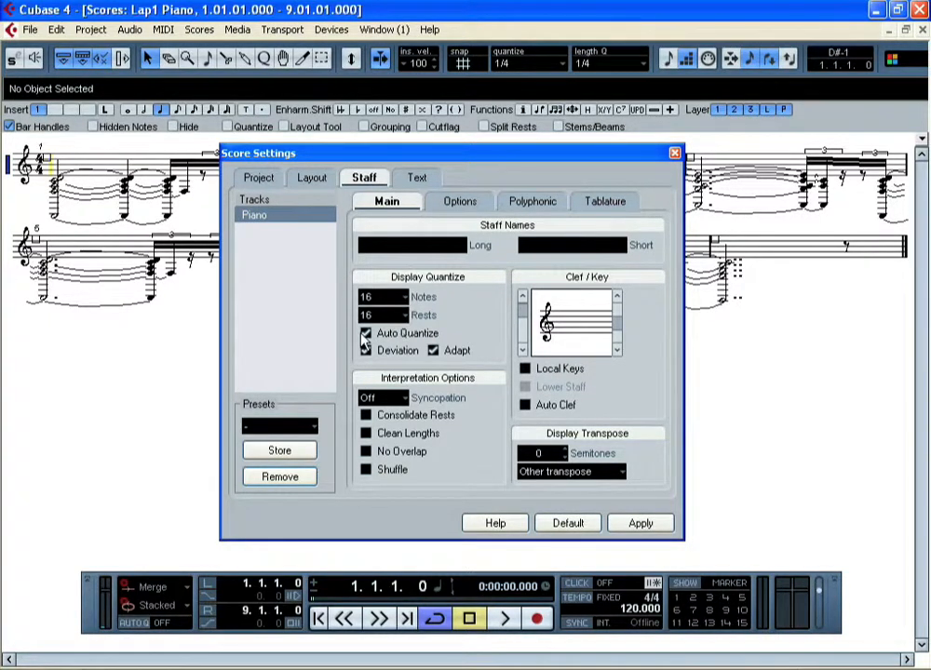
left_click(397, 299)
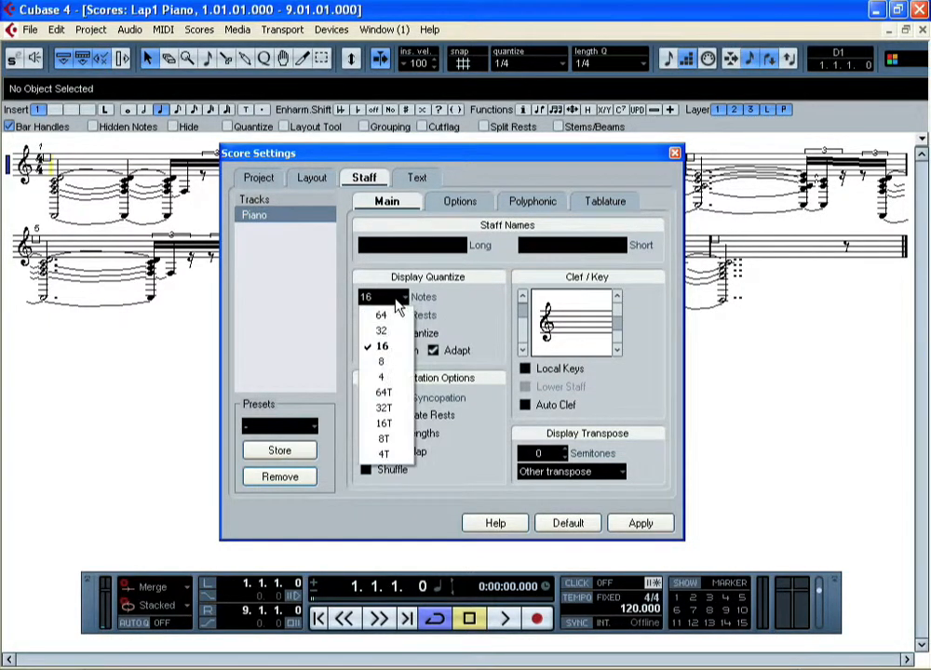
left_click(394, 364)
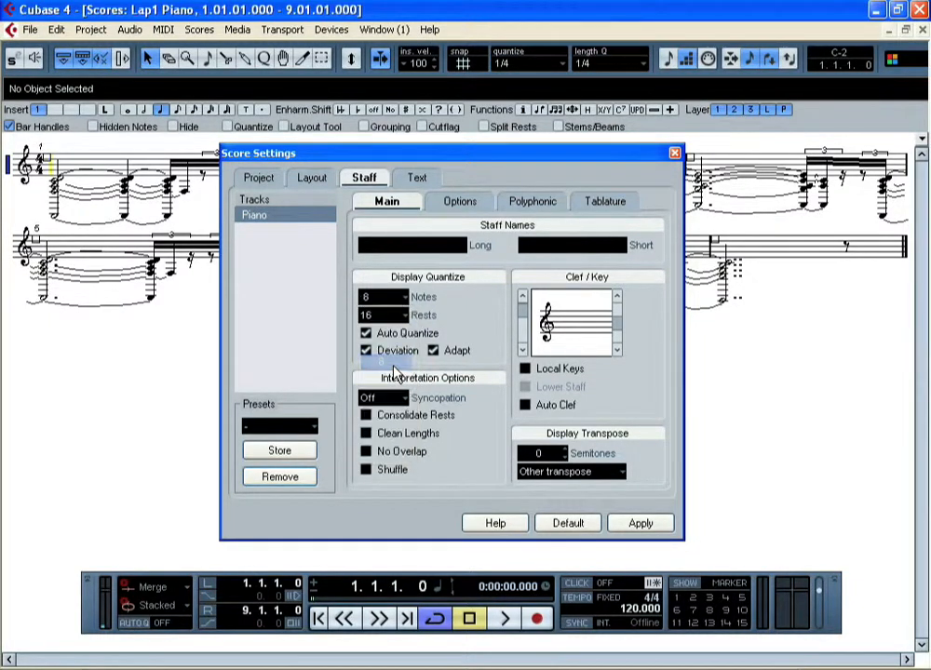
left_click(405, 317)
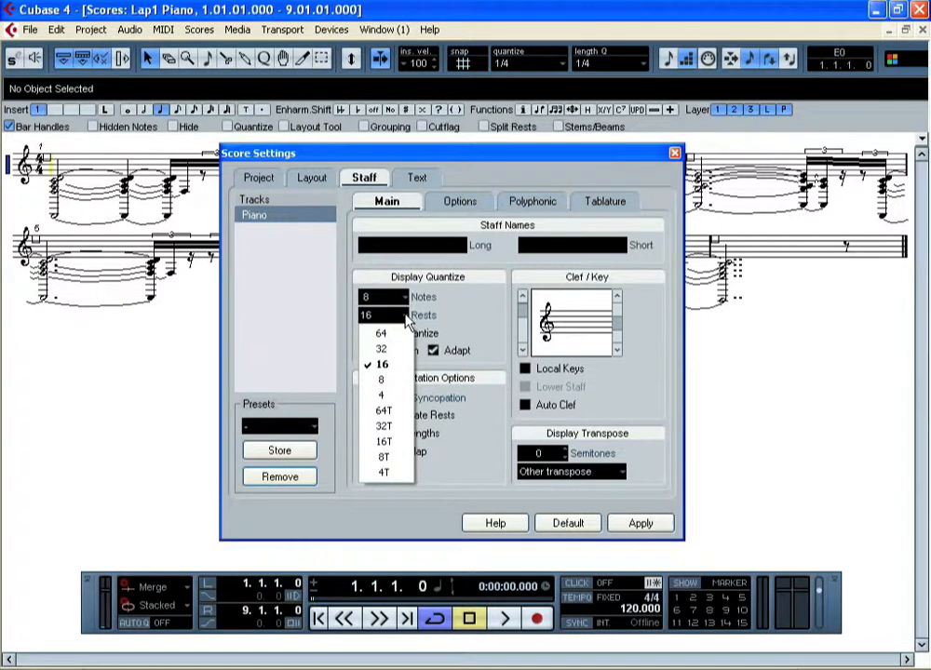
left_click(382, 395)
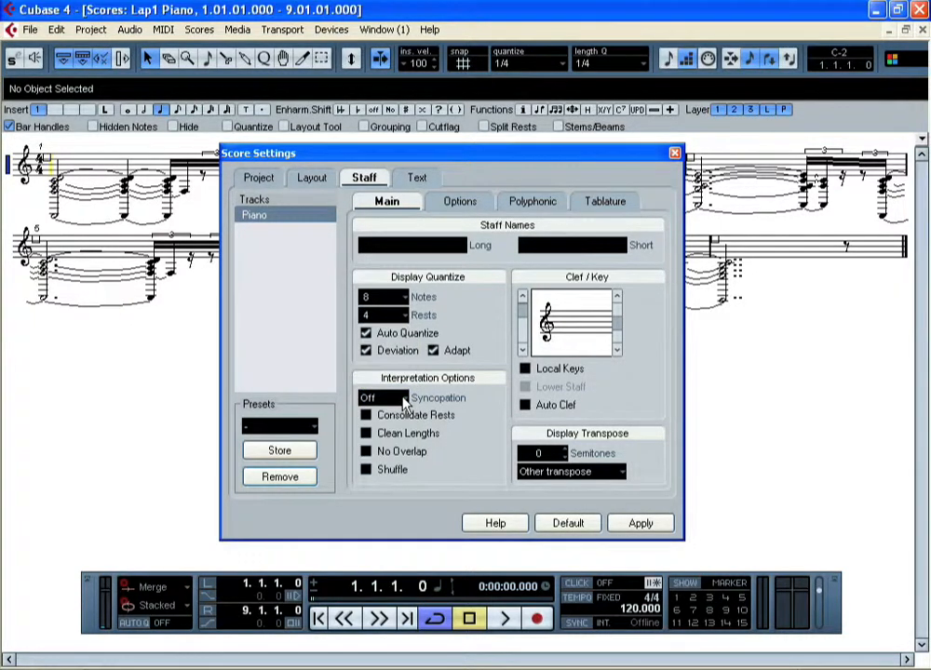
left_click(652, 529)
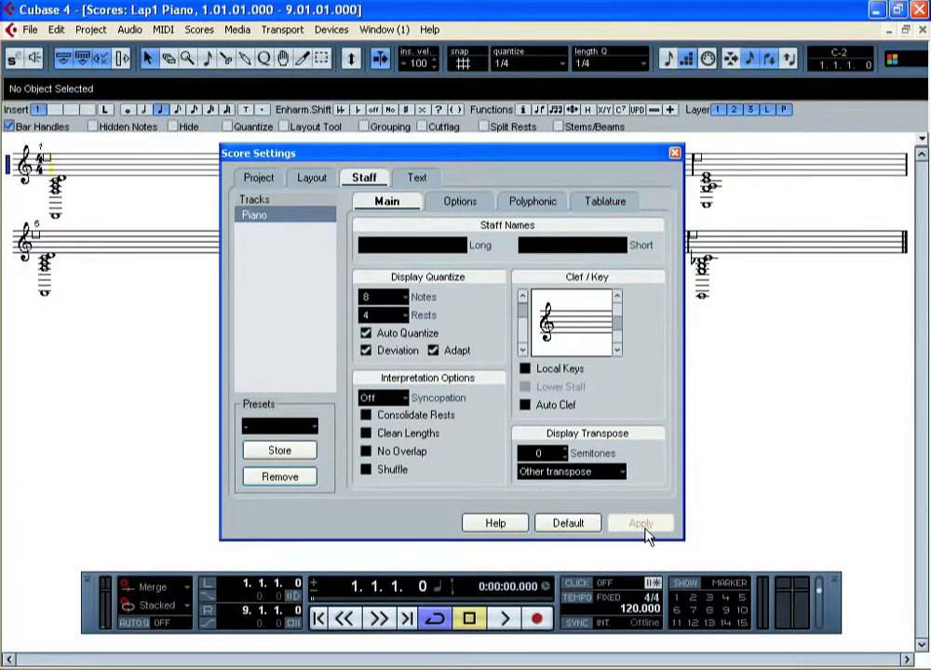
Step: Enable Consolidate Rests, Clean Lengths and No Overlap for the Piano staff and apply the settings
left_click_drag(518, 158, 507, 348)
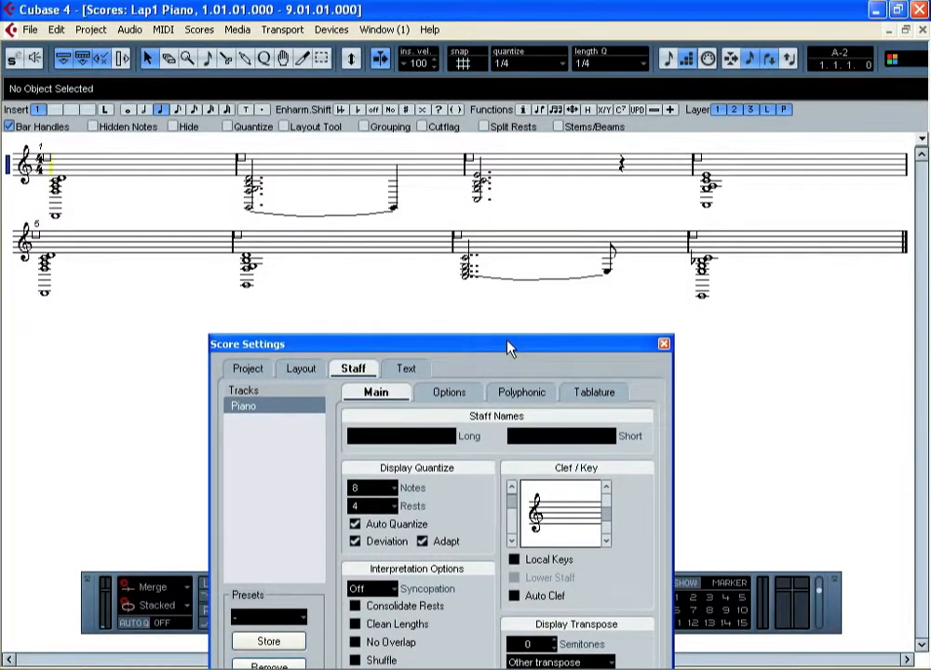
left_click_drag(507, 348, 577, 154)
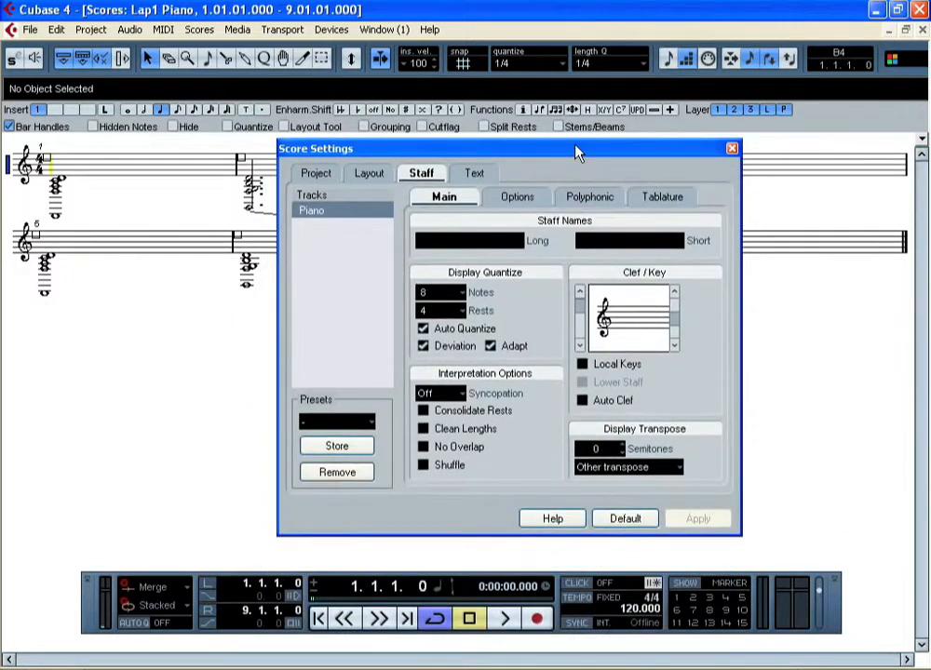
left_click(424, 411)
left_click(424, 429)
left_click(424, 447)
left_click(700, 521)
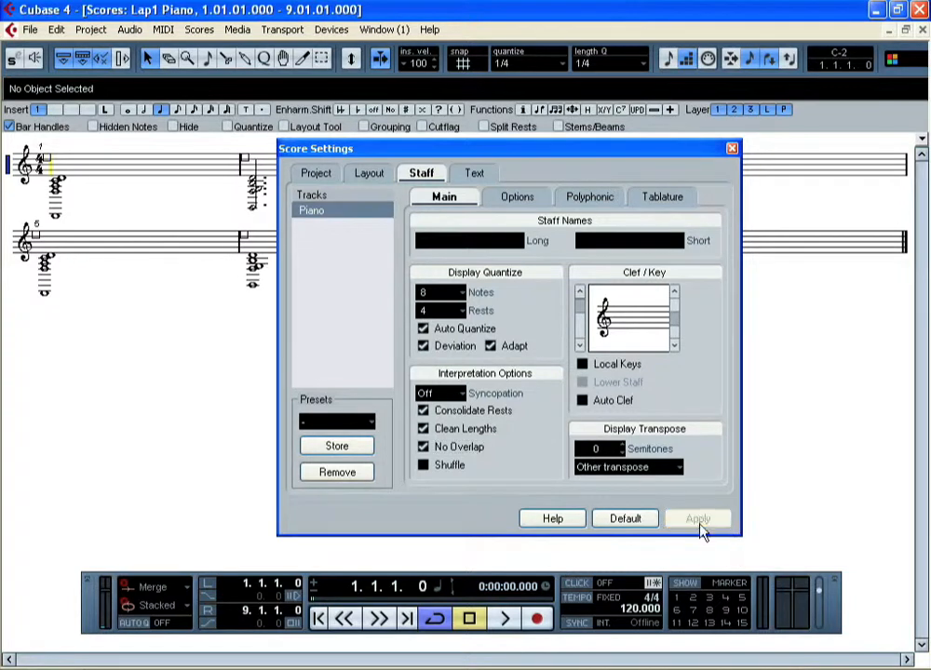
Step: Set the Piano staff's mode to Split with the split point at C3, apply it and close the score settings
left_click_drag(603, 160, 578, 400)
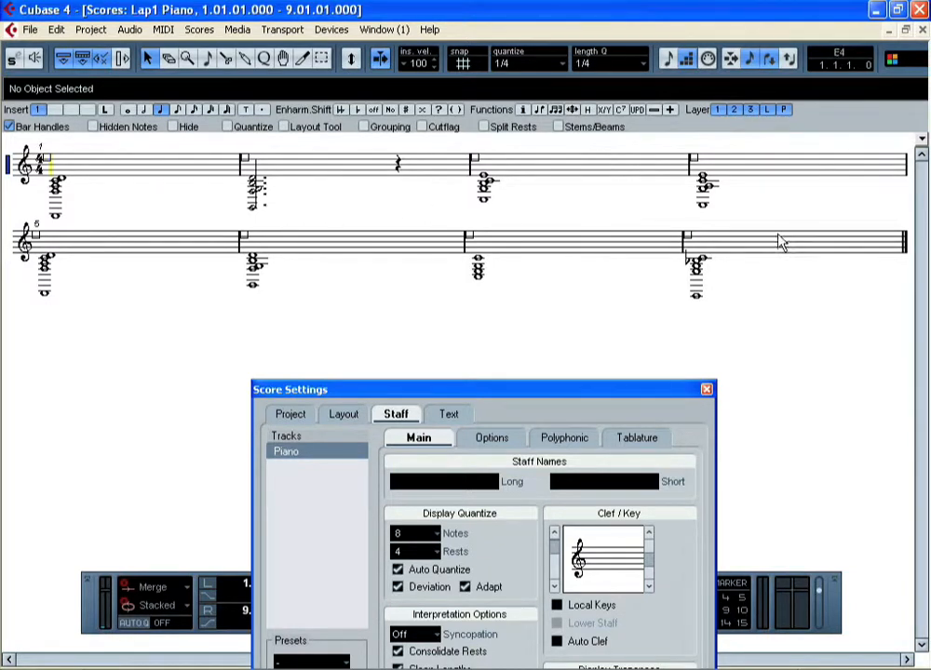
left_click_drag(587, 398, 605, 337)
left_click(581, 381)
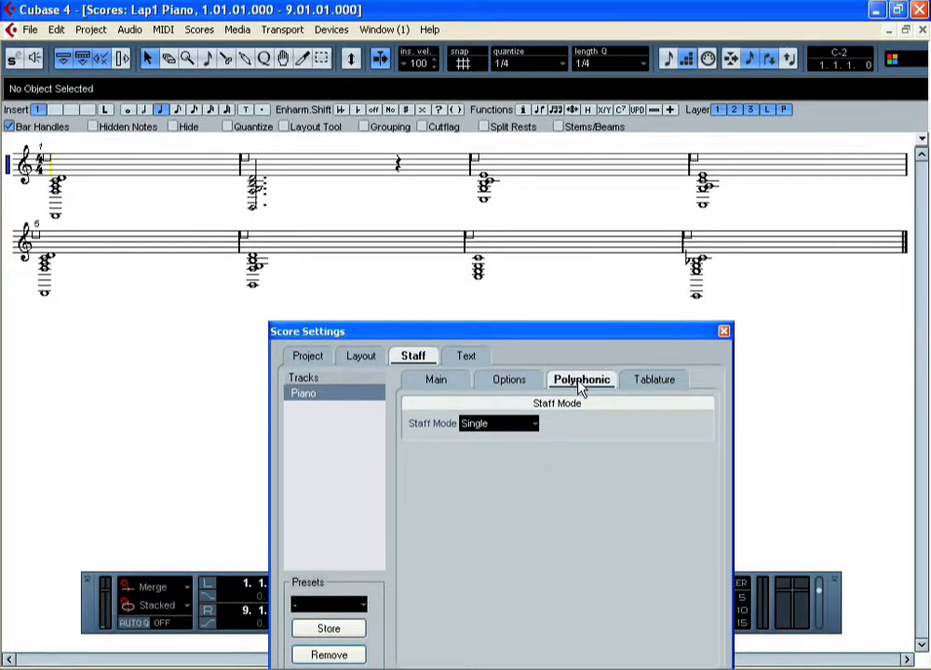
left_click(532, 425)
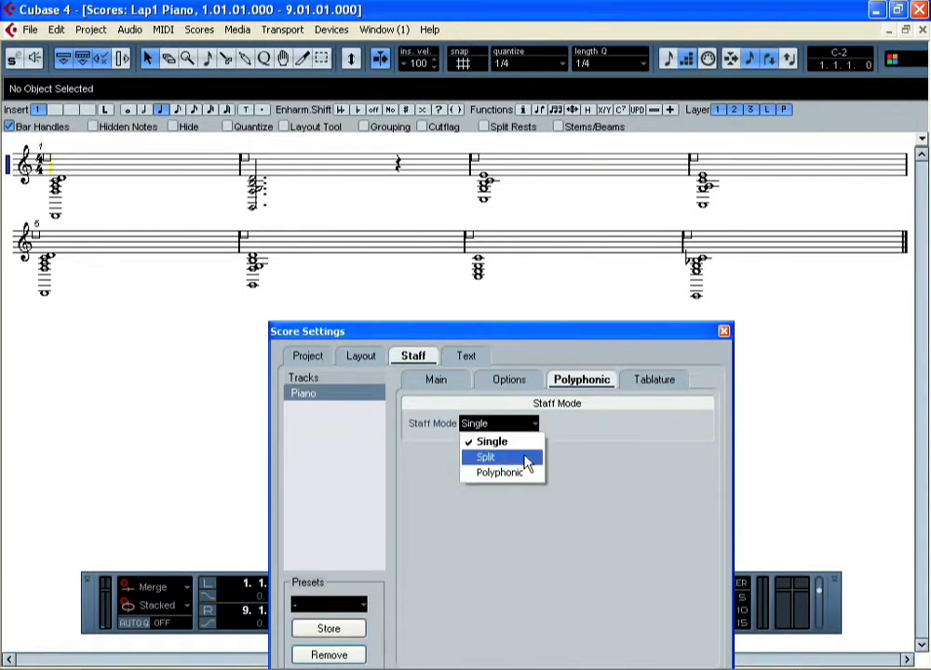
left_click(527, 460)
left_click_drag(537, 337, 555, 205)
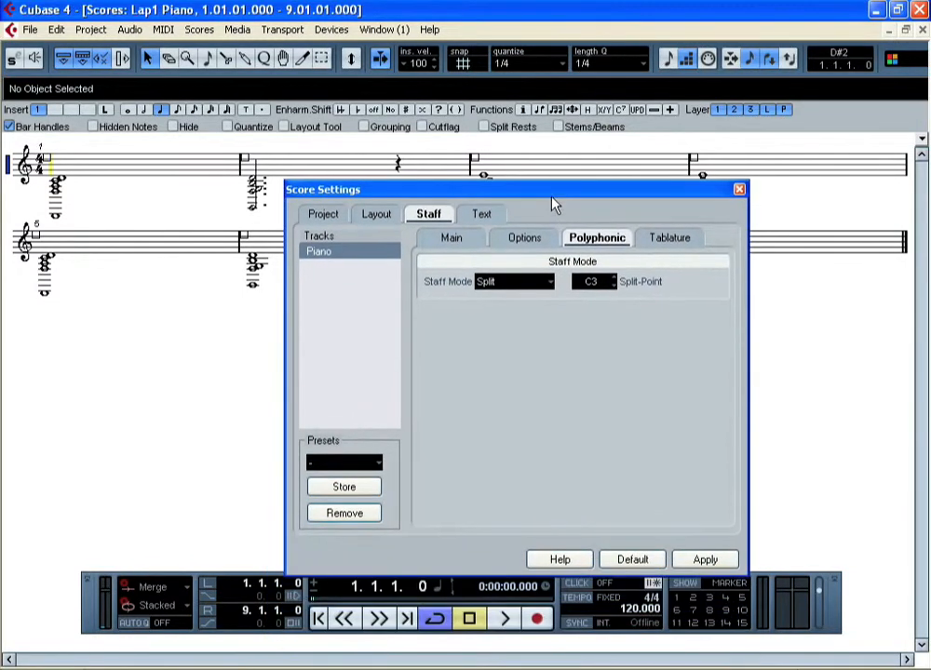
left_click(705, 560)
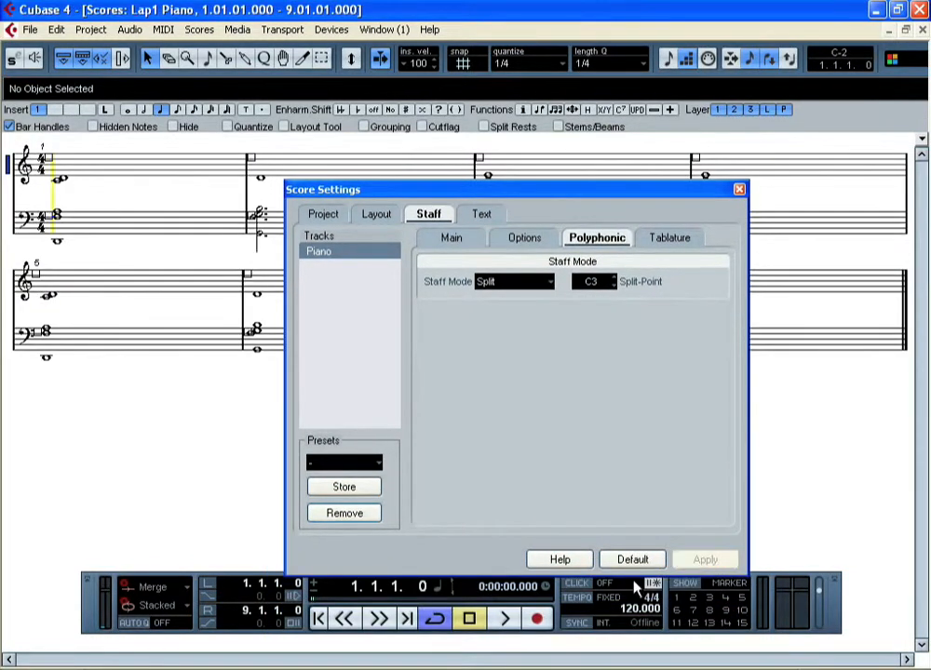
left_click(740, 189)
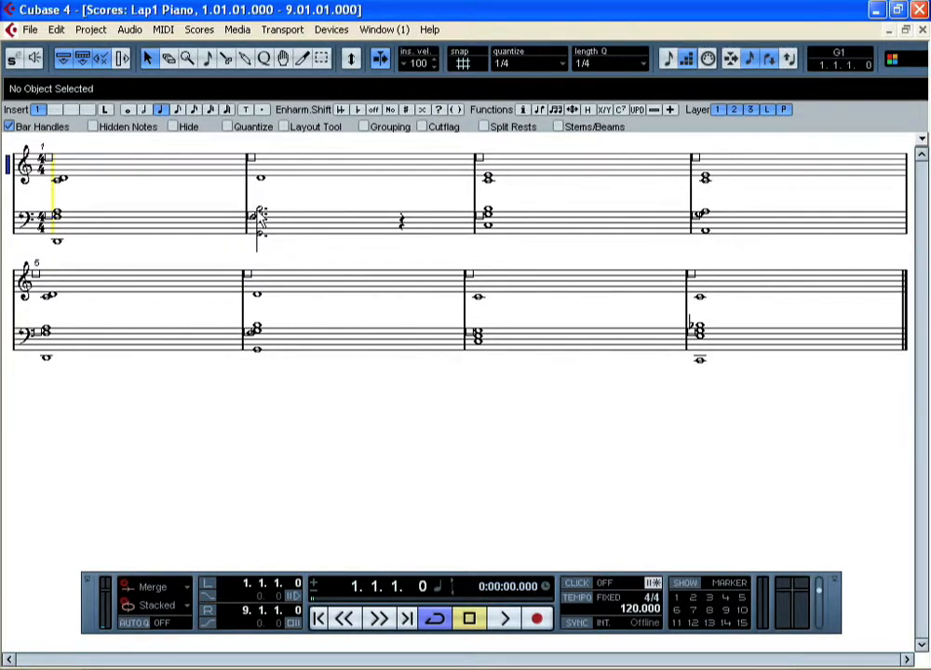
Step: Check the details of the top bass-clef note in bar 2's chord and close the score editor
left_click(262, 214)
left_click(262, 214)
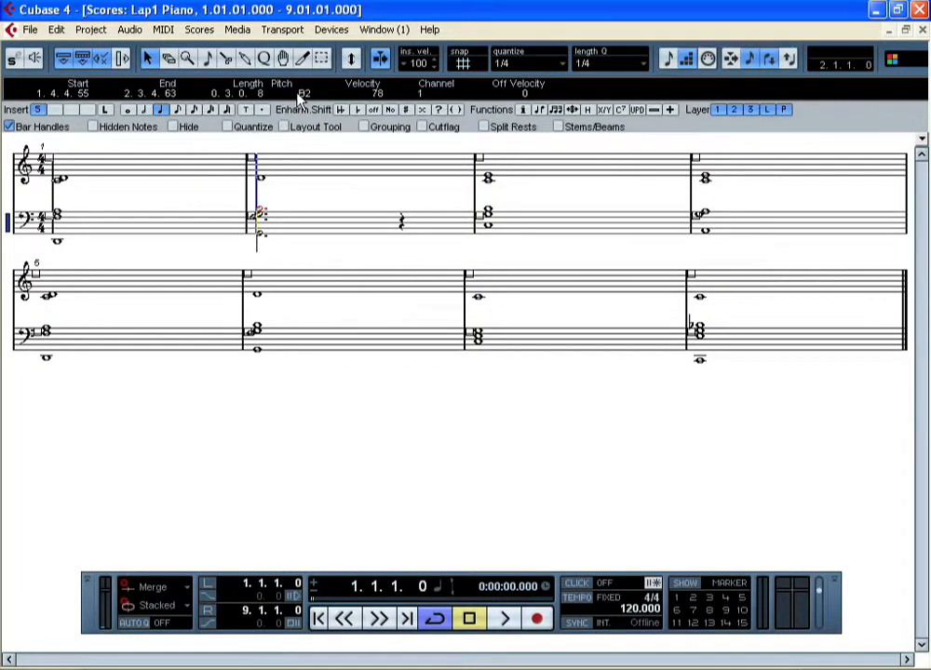
left_click(922, 31)
Step: View the Piano and Bass parts together in the score editor and return to the project window
left_click(530, 289)
left_click_drag(728, 263, 551, 160)
left_click(199, 29)
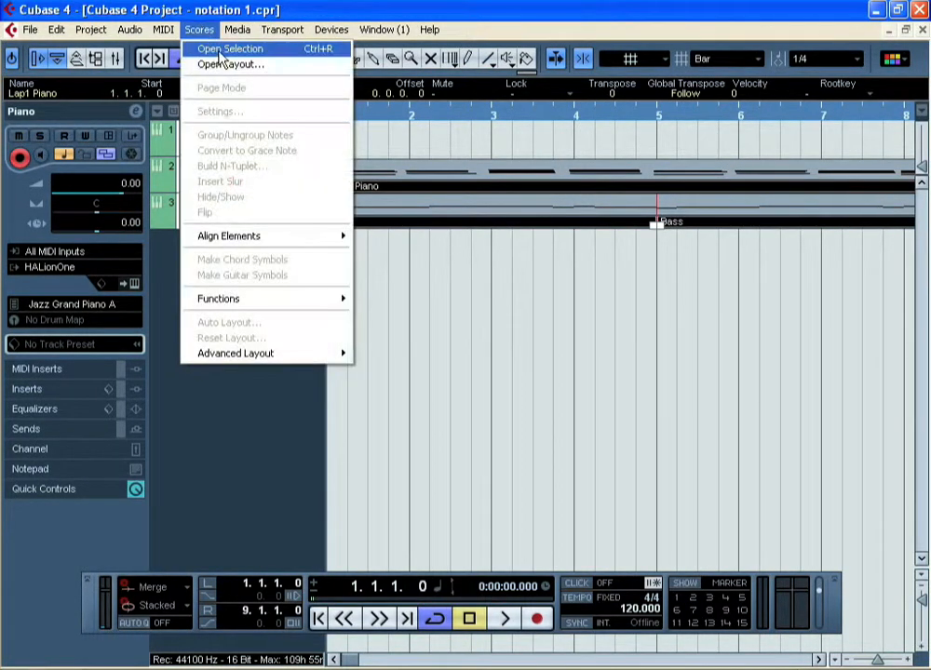
left_click(219, 48)
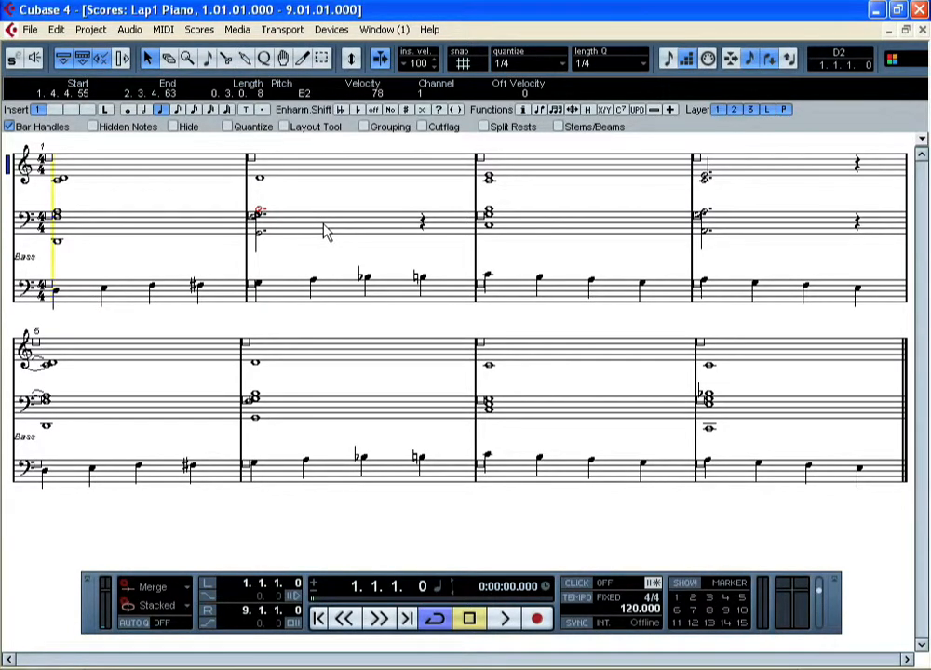
left_click(922, 29)
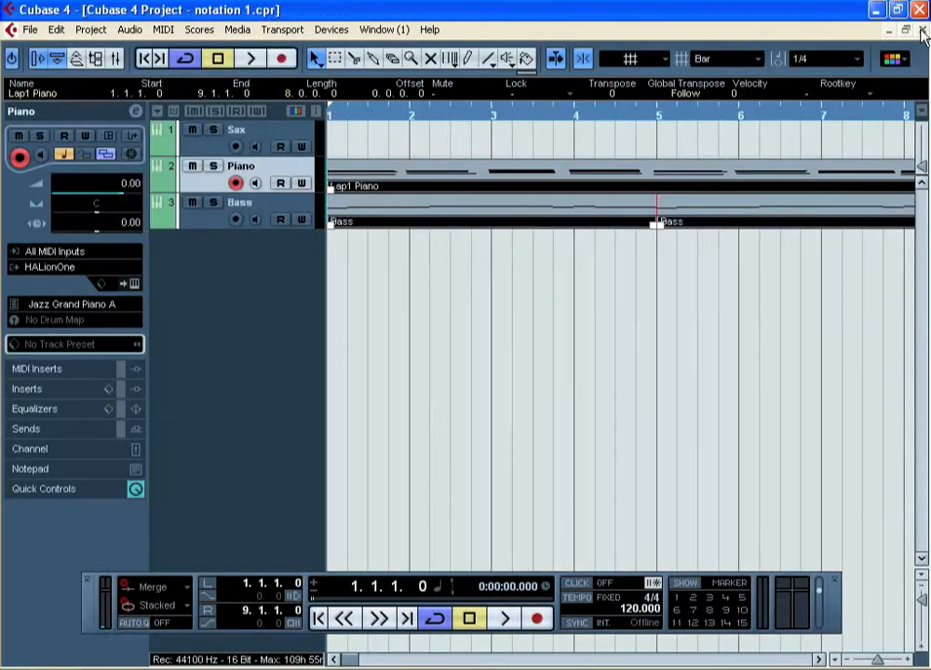
Step: Record a MIDI saxophone take on the Sax track over bars 1 to 9 with the metronome click on
left_click(276, 134)
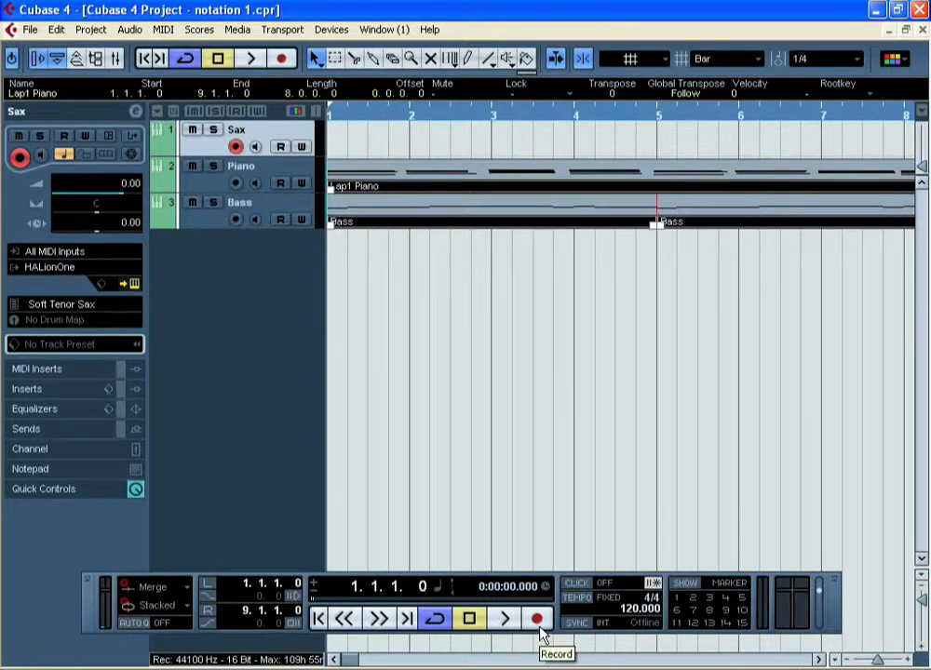
key("c")
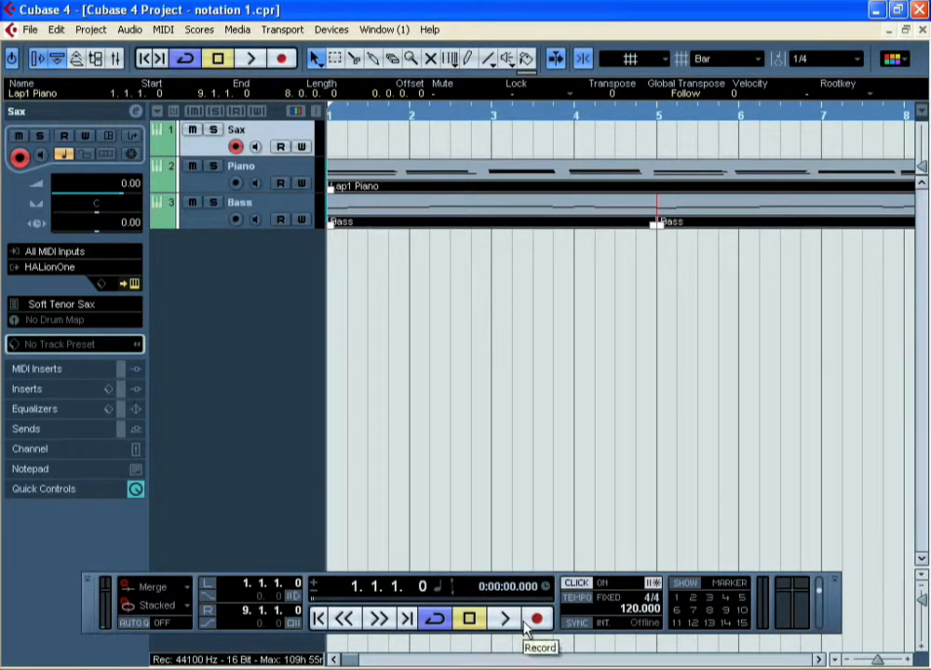
left_click(536, 620)
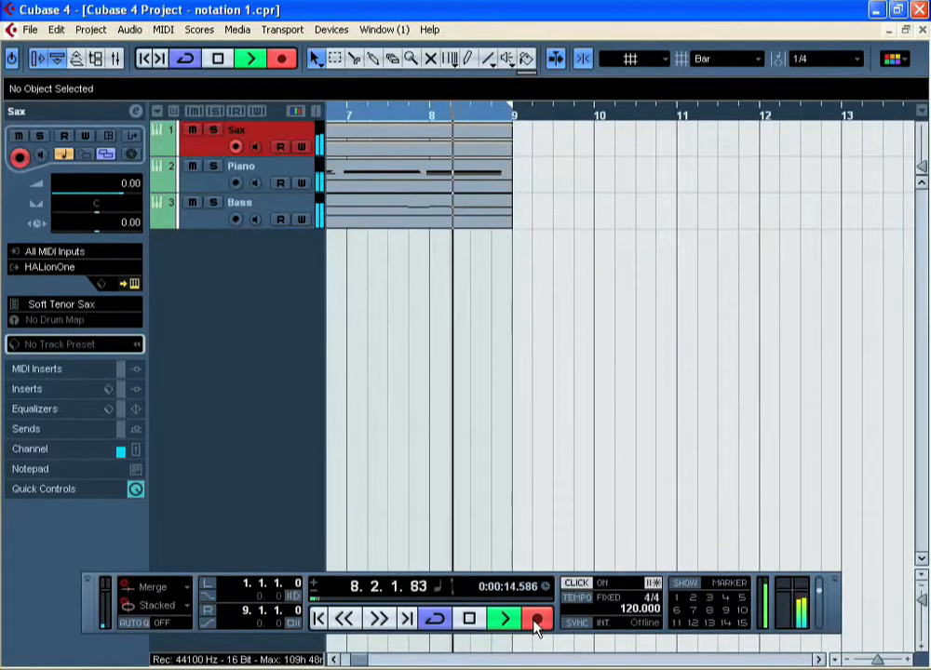
key("space")
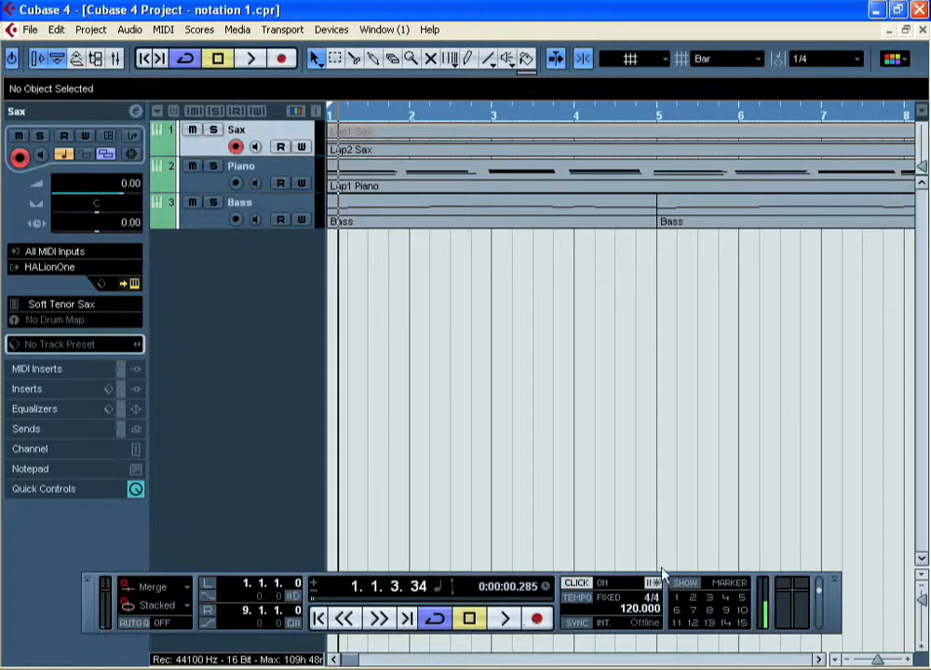
Step: Open the Lap1 Sax part in the score editor
left_click(461, 137)
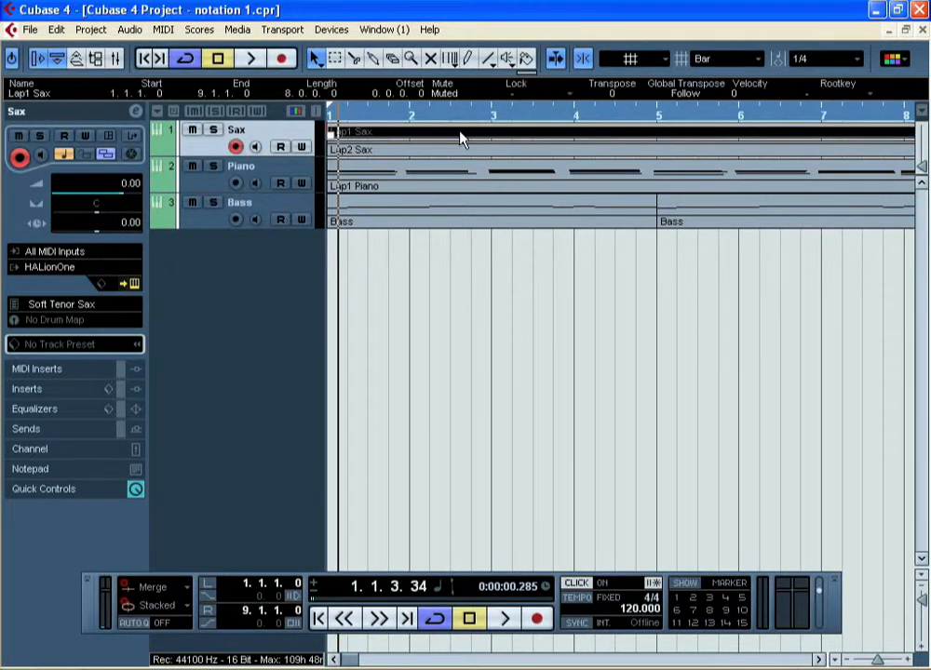
left_click(199, 29)
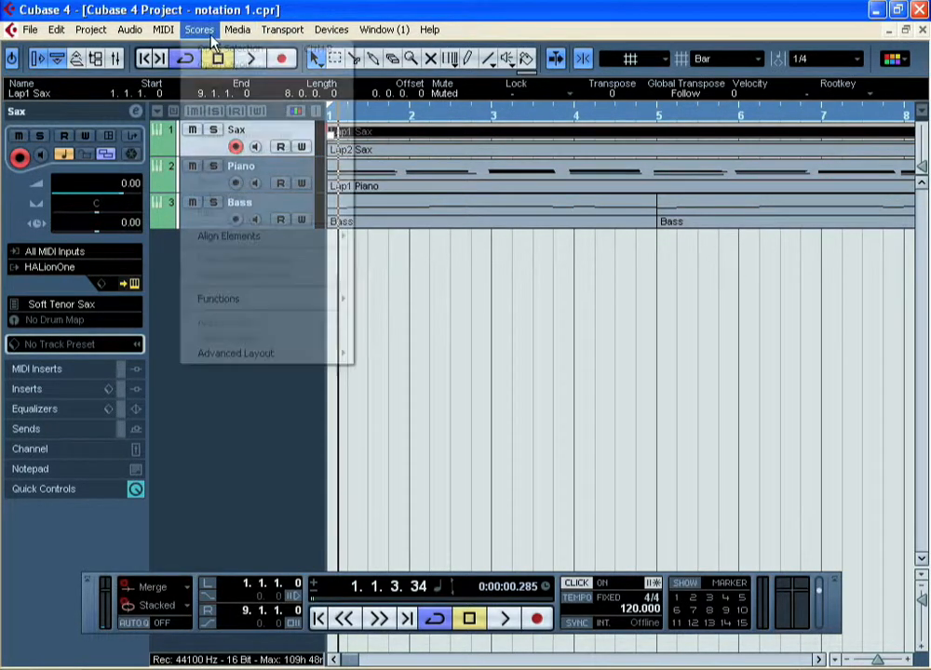
left_click(220, 51)
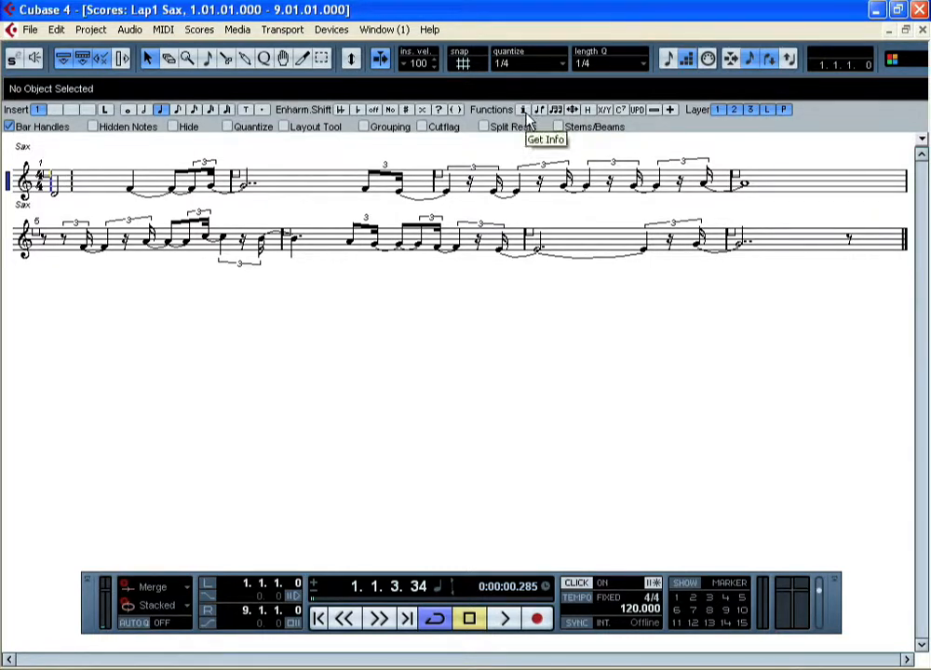
Step: In the Sax staff's main score settings, enter Sax as the long staff name
left_click(198, 29)
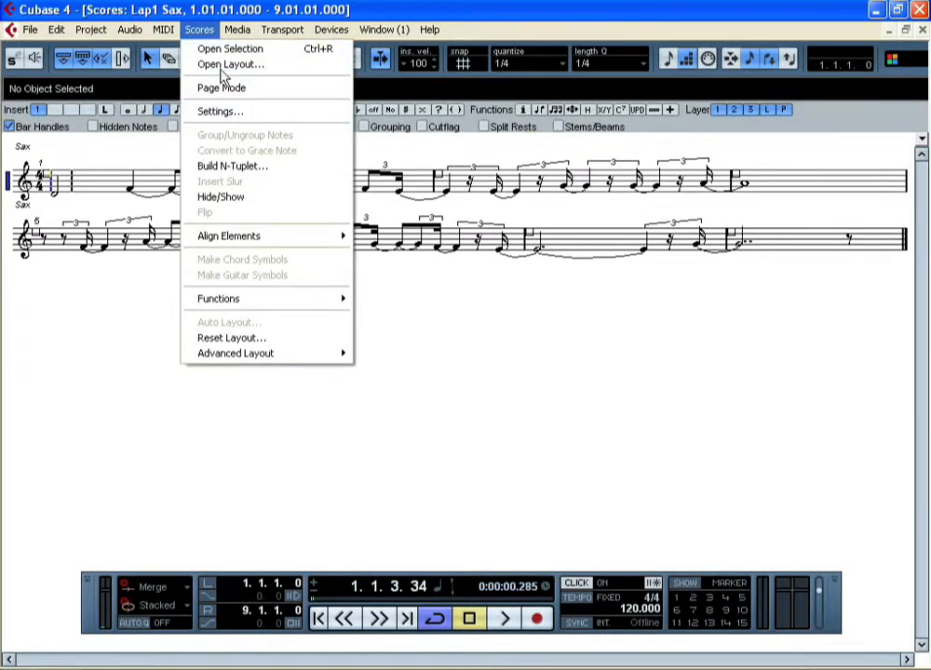
left_click(270, 113)
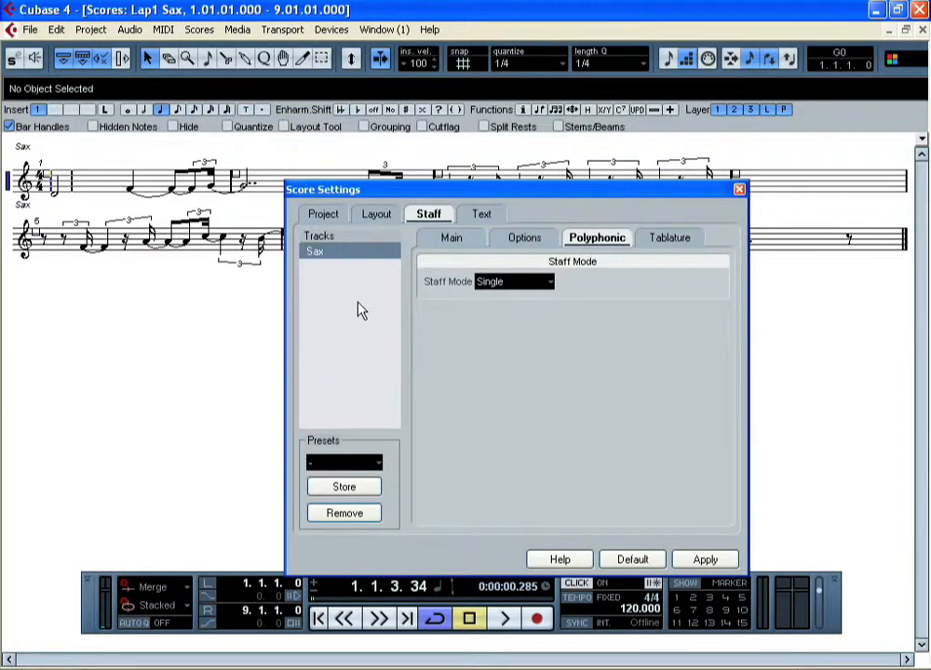
left_click(452, 239)
left_click(463, 283)
type("Sax")
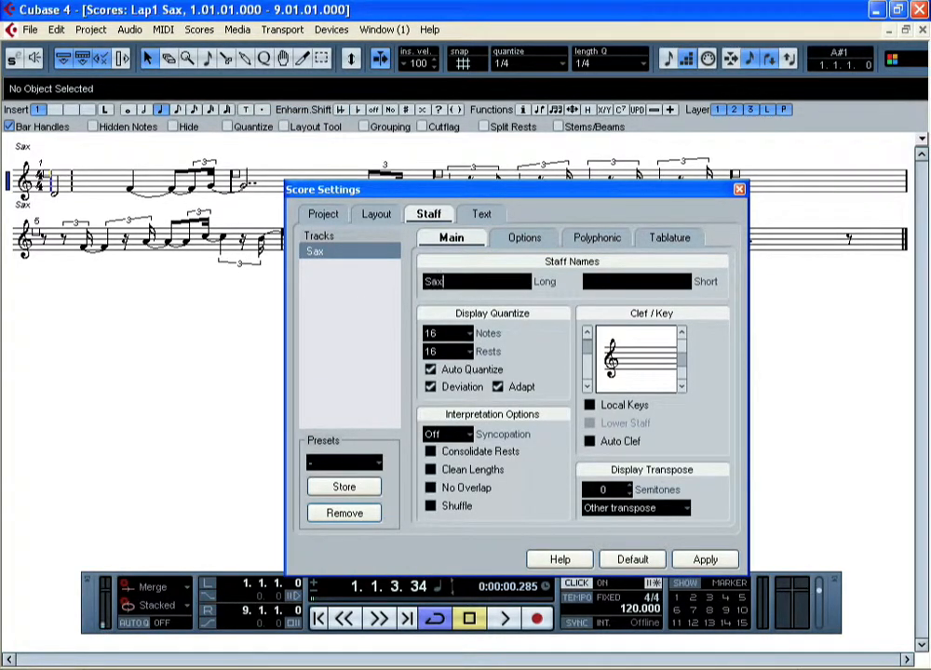
Step: Set the Sax staff's display quantize to 8T for notes and 4 for rests, and apply it
left_click(471, 340)
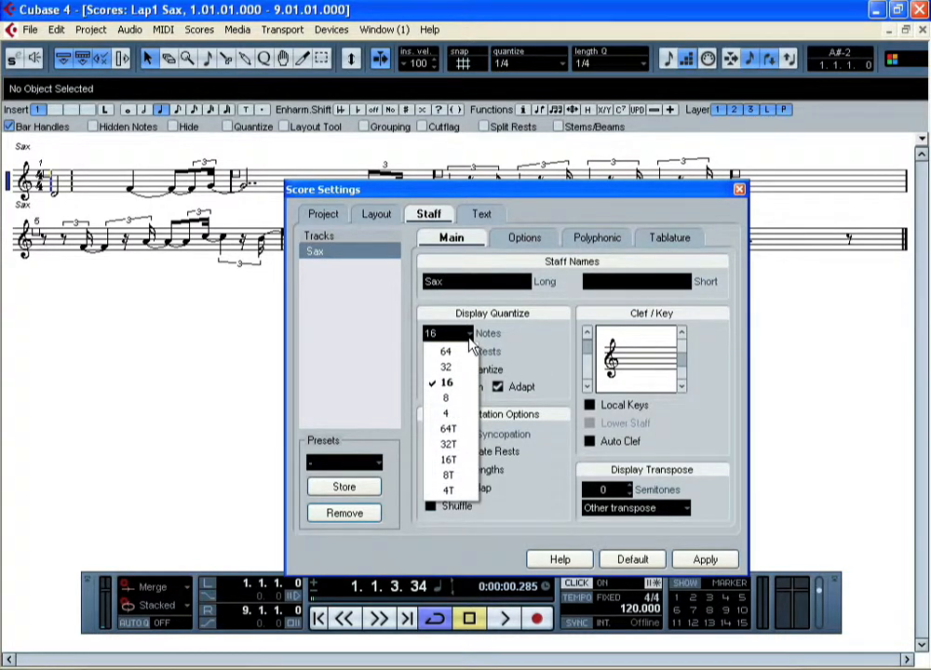
left_click(447, 474)
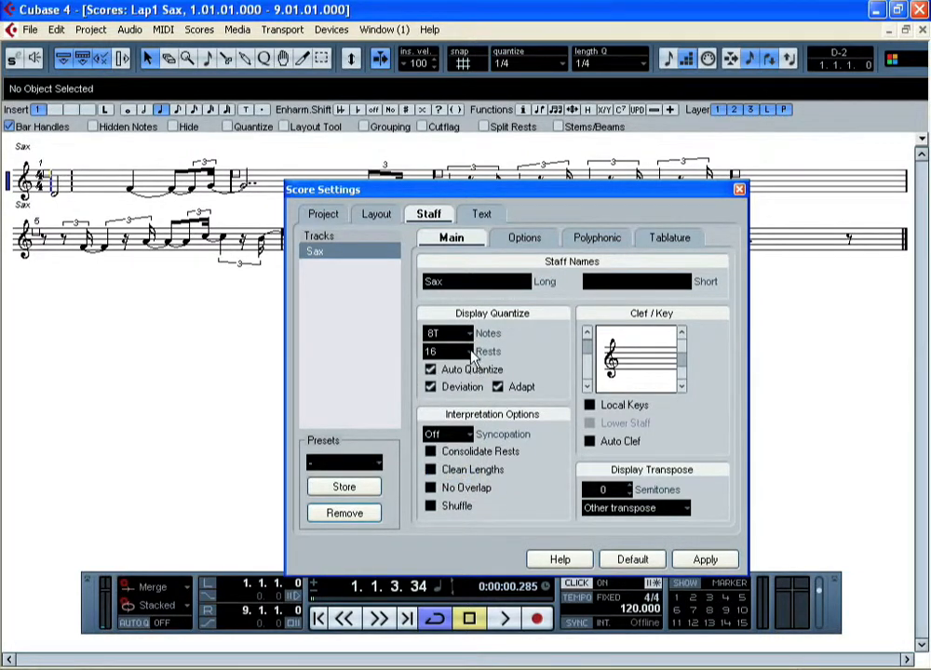
left_click(443, 354)
left_click(464, 441)
left_click(707, 561)
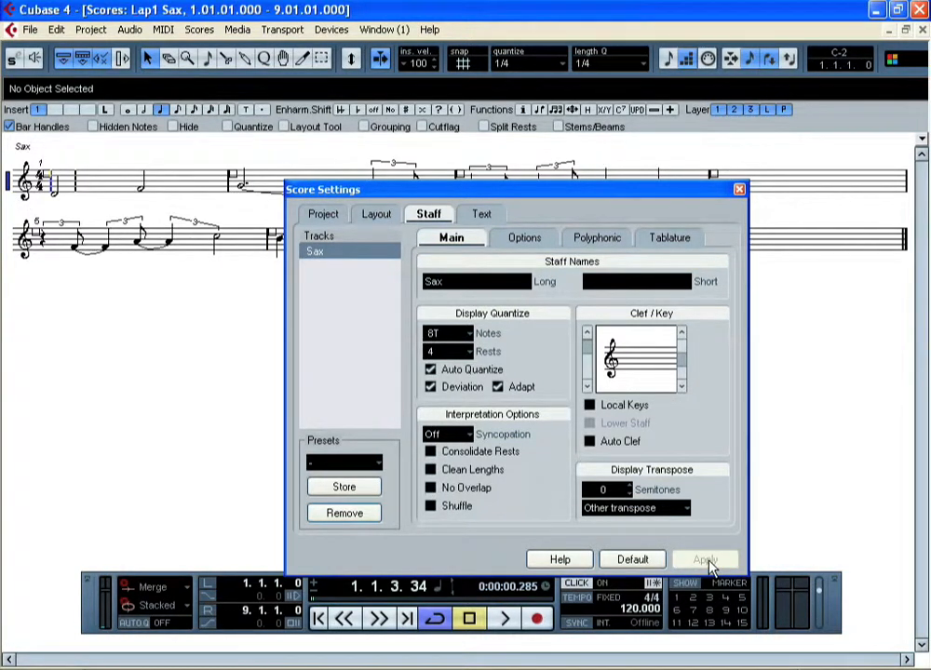
Step: Enable Shuffle, Consolidate Rests, Clean Lengths and No Overlap for the Sax staff and apply the settings
left_click_drag(690, 192, 780, 147)
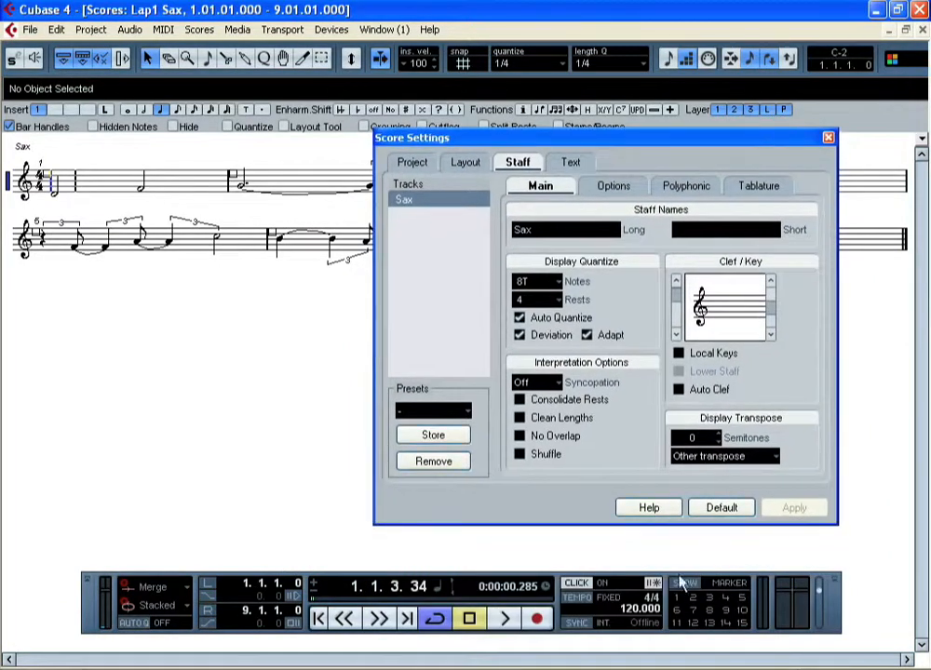
left_click(532, 457)
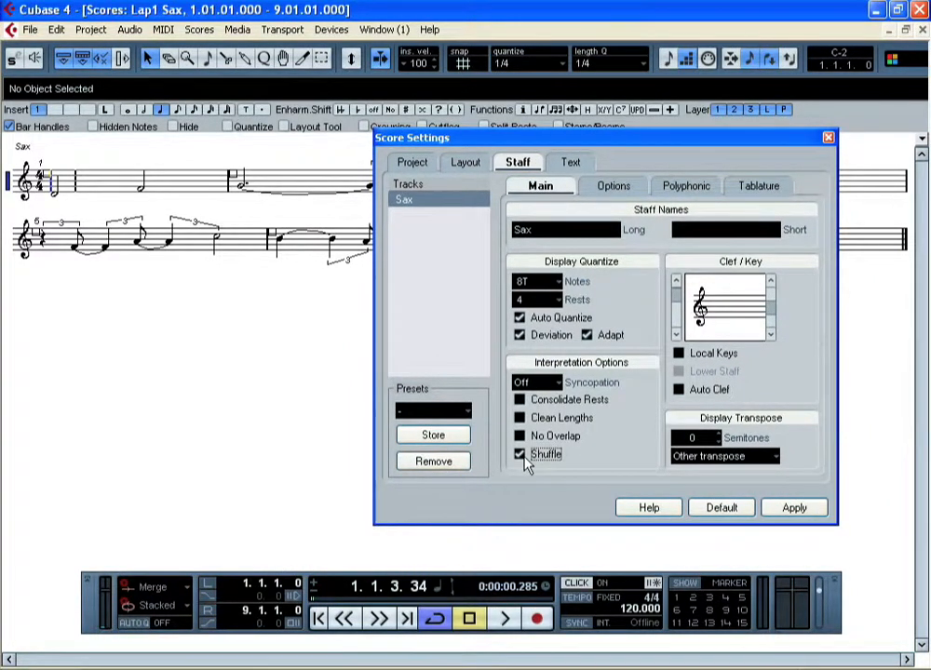
left_click(520, 400)
left_click(520, 418)
left_click(519, 435)
left_click(772, 508)
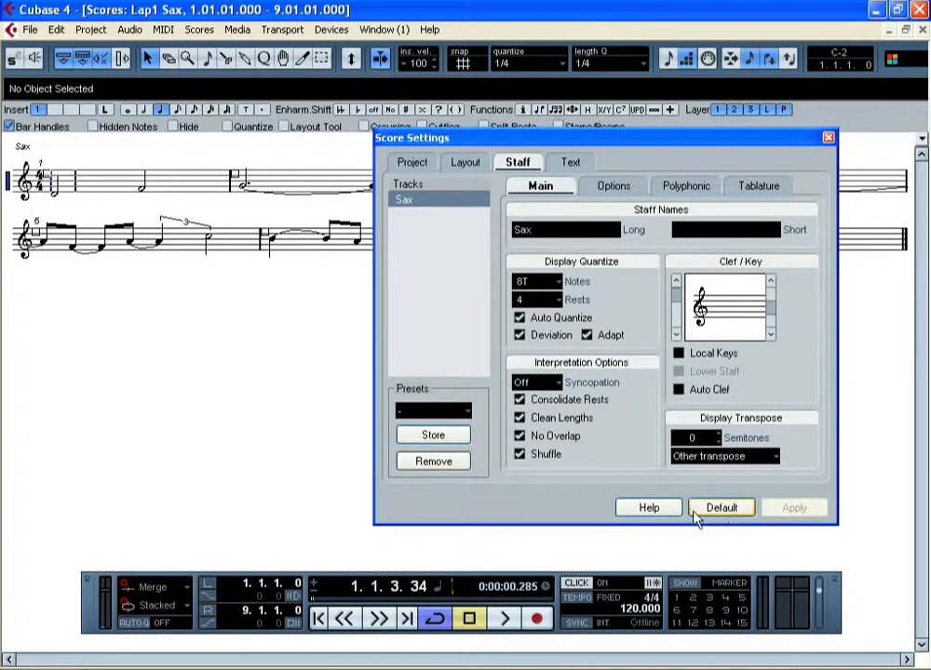
Step: Delete the stray E3 note at the end of bar 2 in the Sax staff
left_click_drag(730, 154, 656, 345)
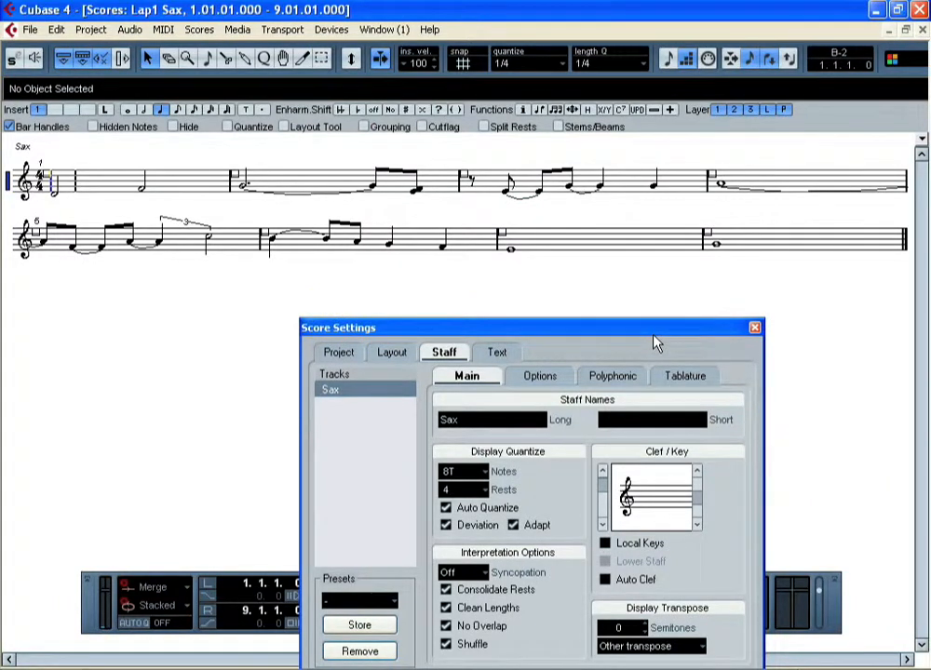
left_click_drag(656, 344, 523, 310)
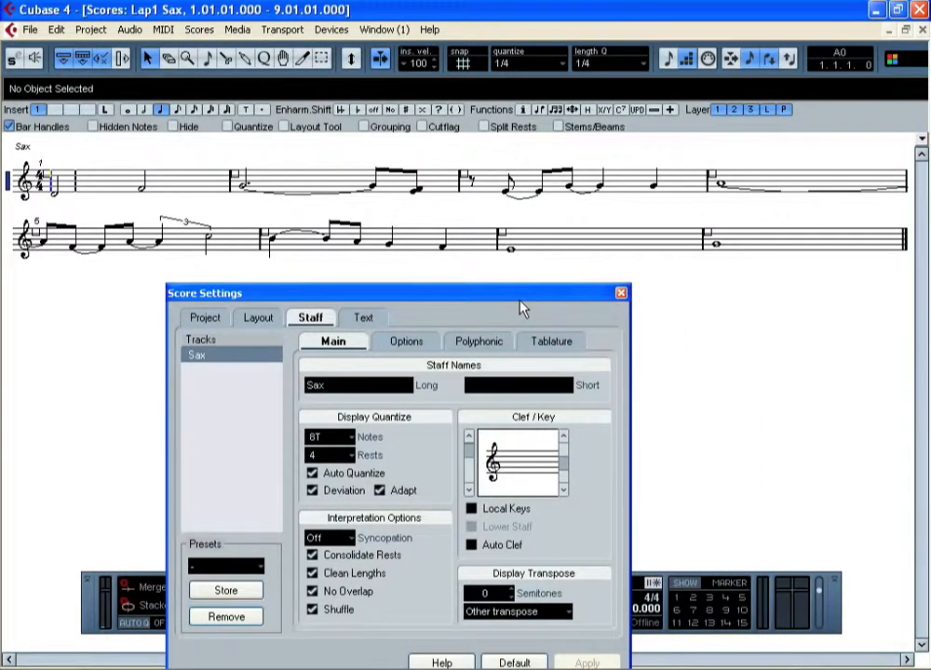
left_click(414, 191)
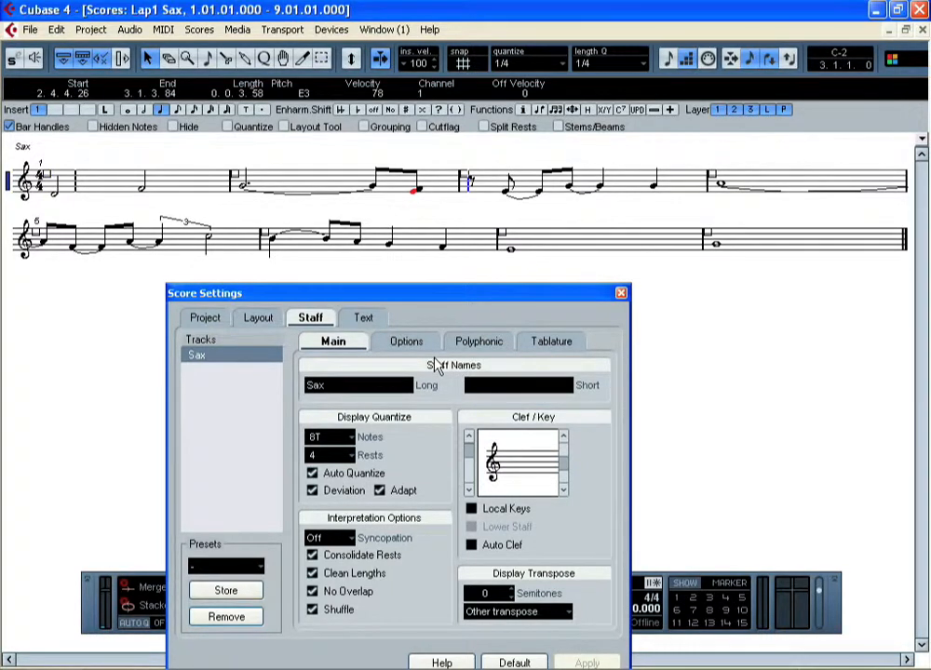
key("Delete")
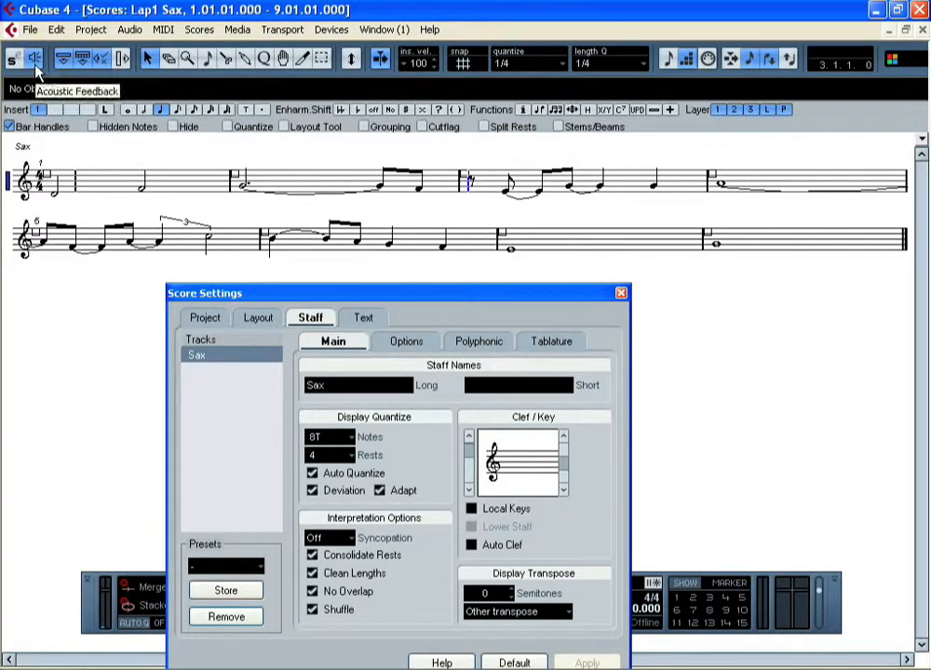
Step: Audition single Sax notes in bars 2, 6 and 1 with Acoustic Feedback on, and close the score settings and score editor
left_click(245, 191)
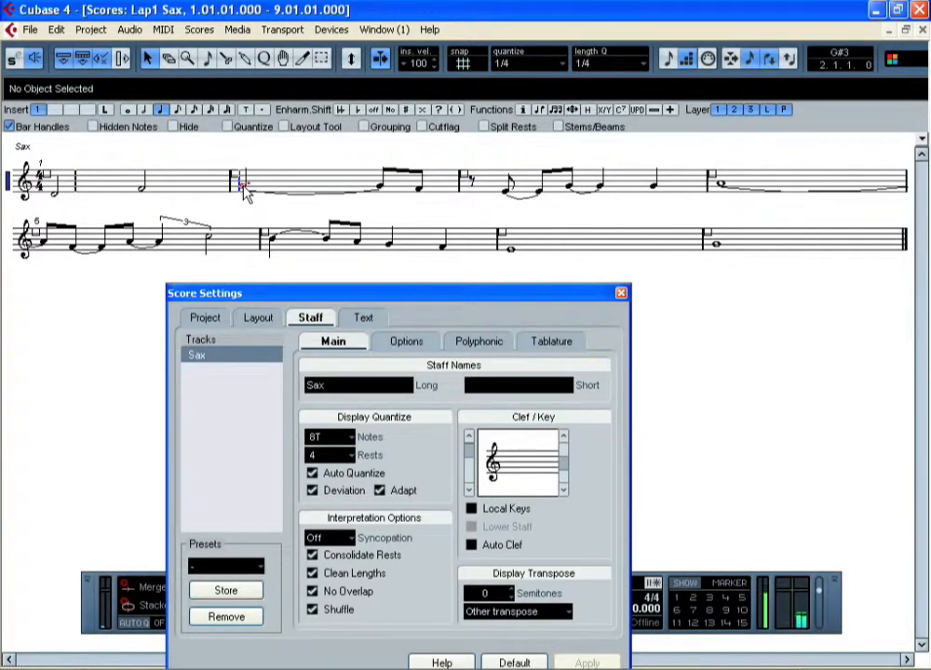
left_click(270, 239)
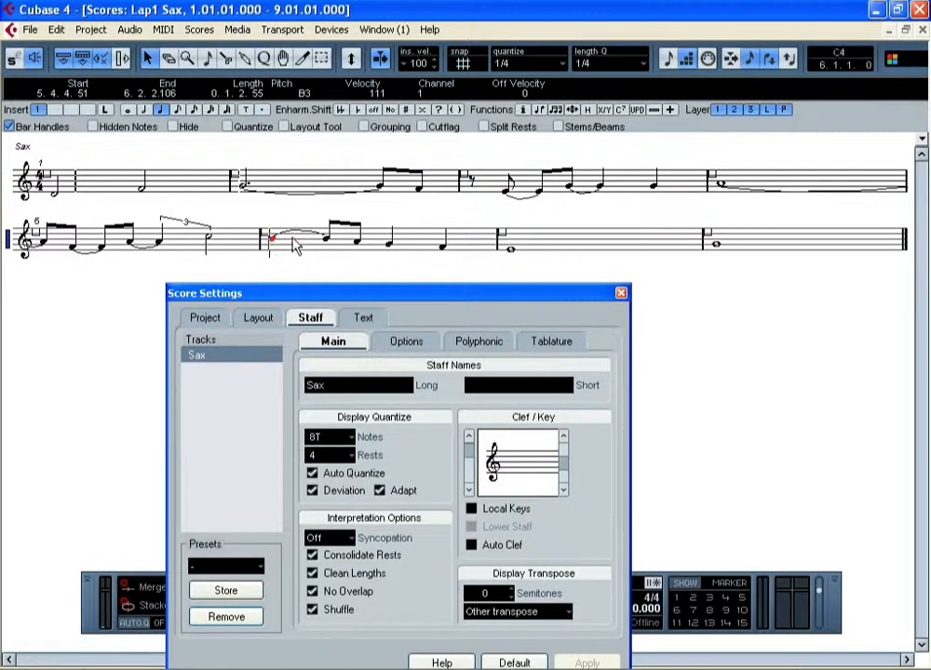
left_click(141, 189)
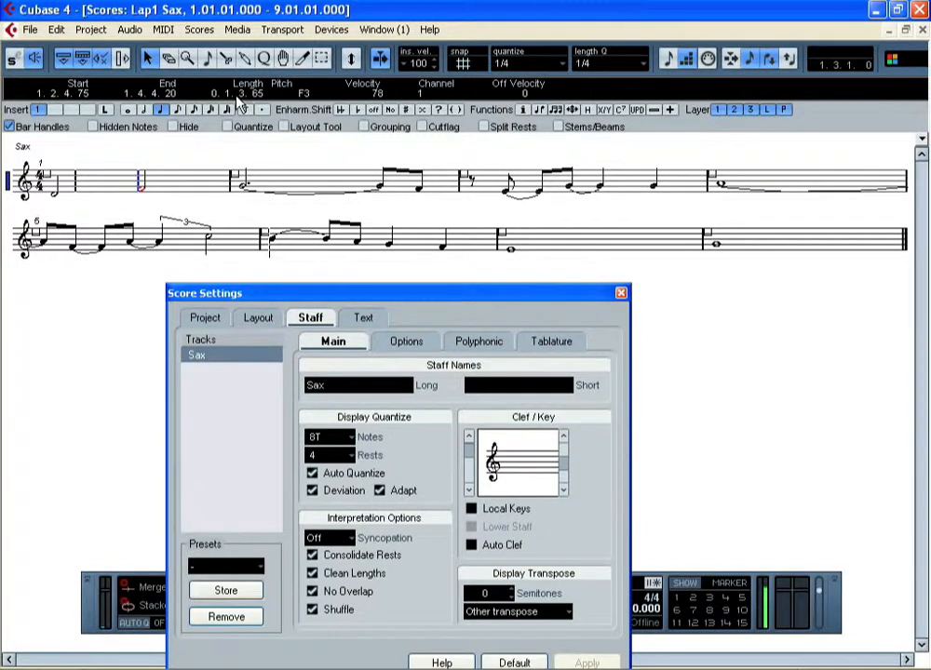
left_click(621, 292)
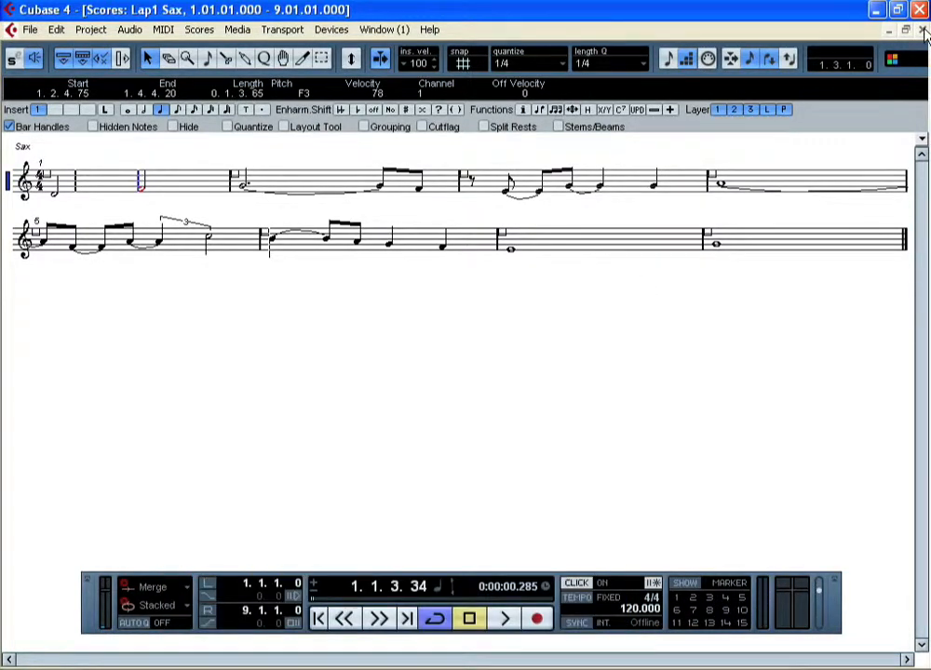
left_click(923, 29)
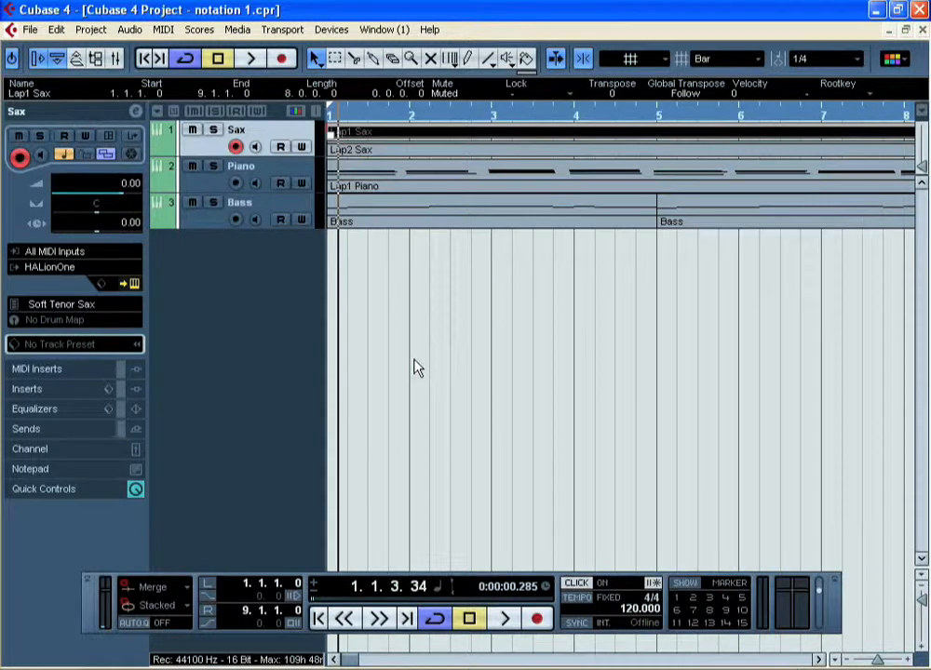